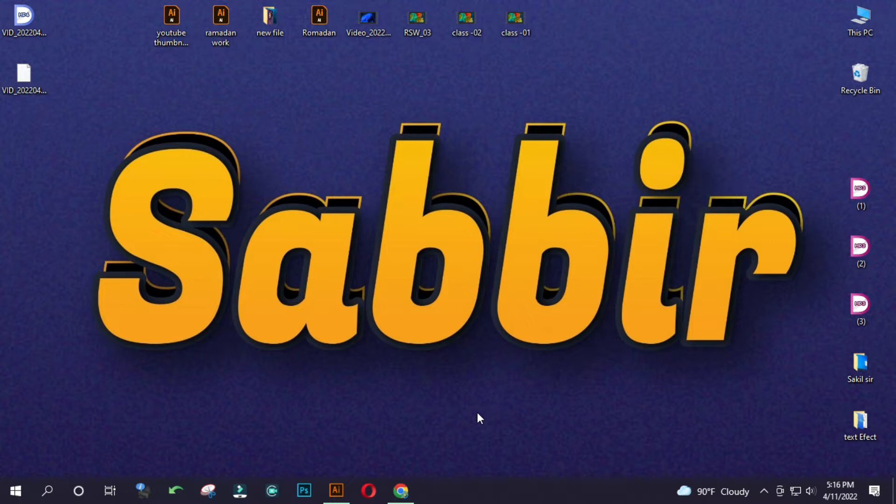
# Open the Opera browser, close every tab except Speed Dial, and maximize its window.
pyautogui.moveTo(404, 490)
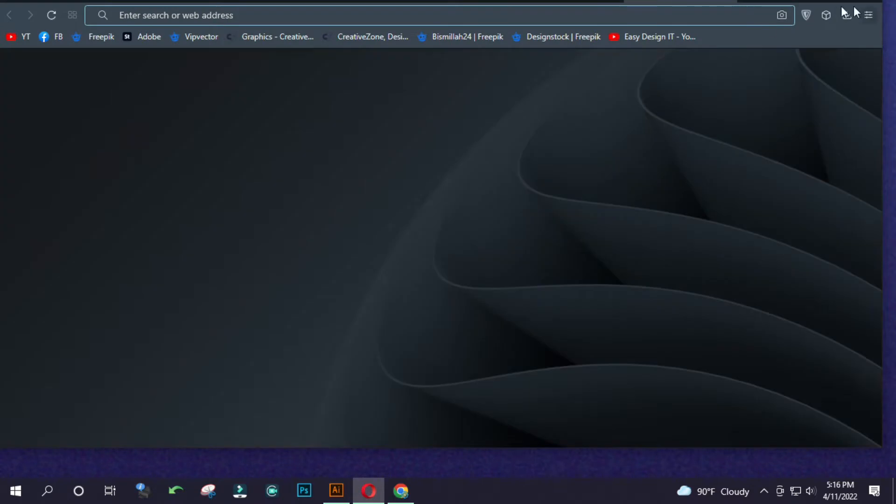
pyautogui.moveTo(766, 1); pyautogui.dragTo(755, 37)
pyautogui.rightClick(687, 26)
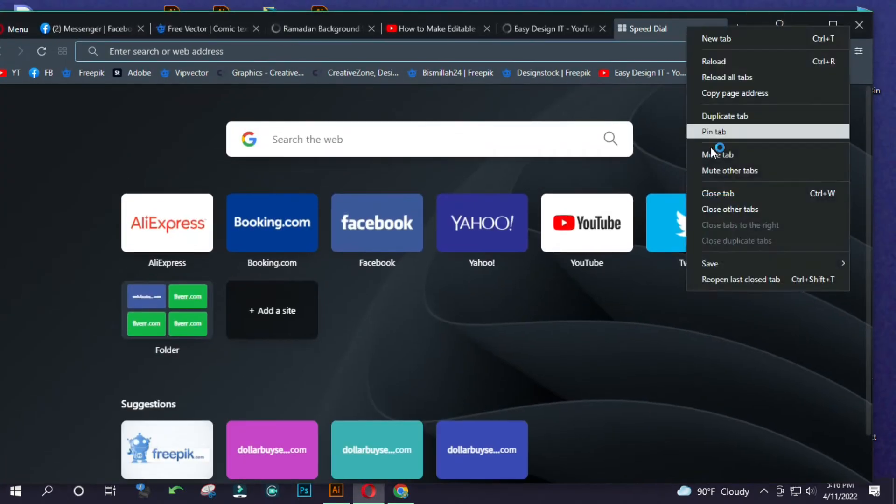
pyautogui.click(735, 208)
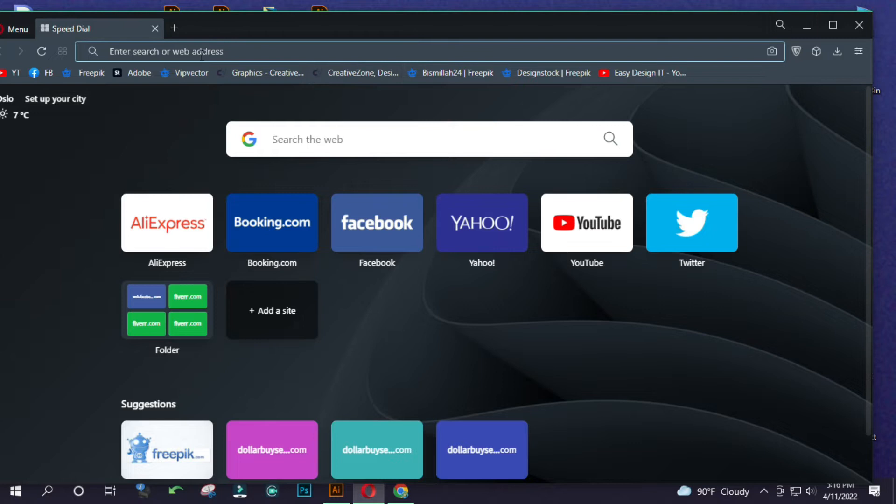
pyautogui.click(827, 20)
# Go to Freepik from the saved bookmarks and search its images for "3d text effect".
pyautogui.click(183, 31)
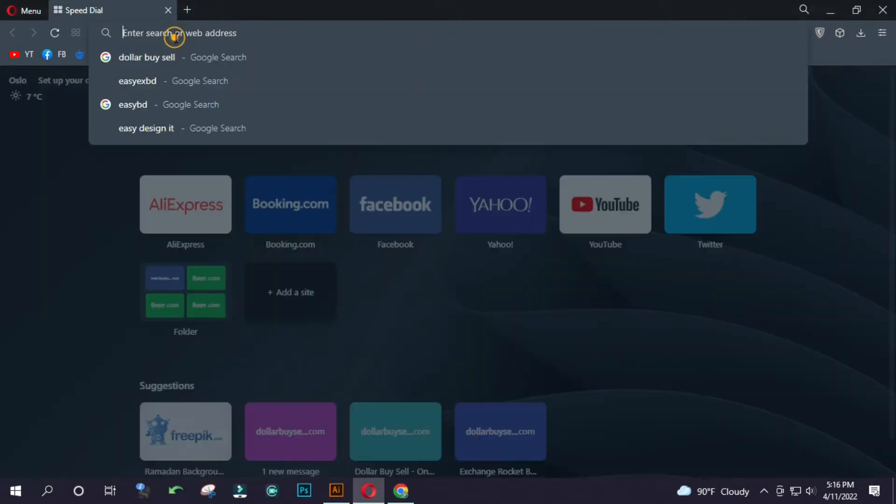
pyautogui.click(75, 56)
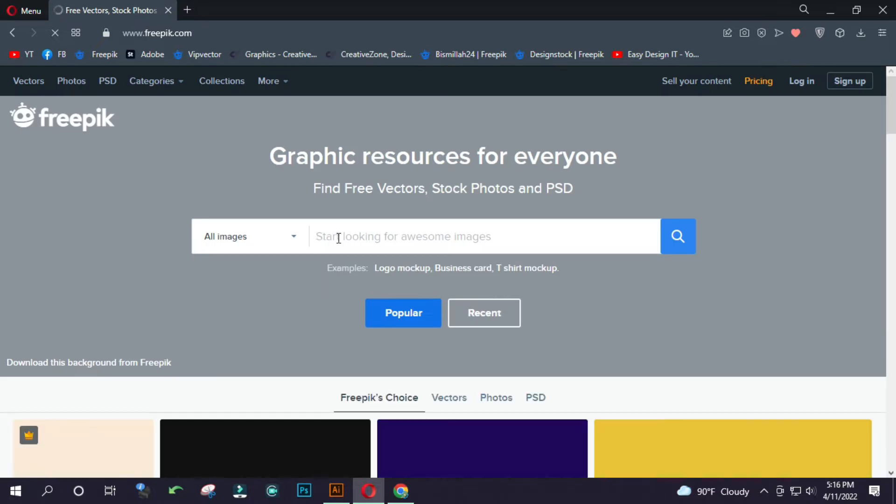
pyautogui.click(338, 238)
pyautogui.write('3d')
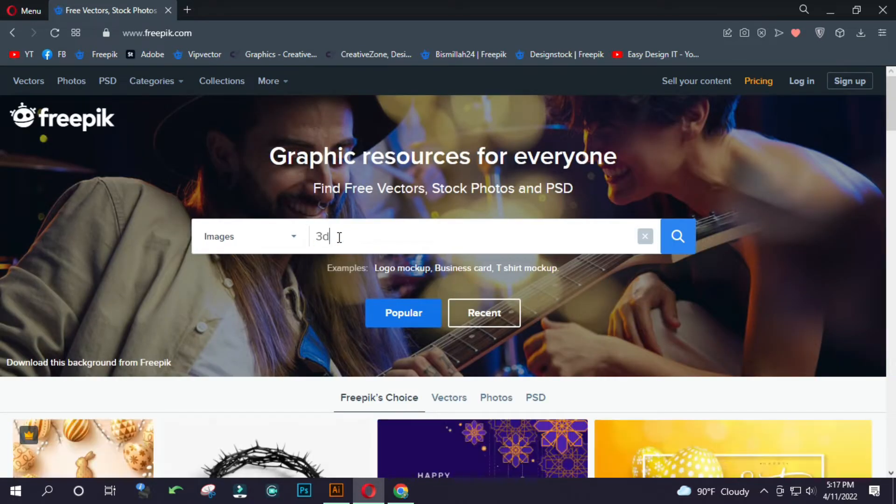
pyautogui.write(' text effect')
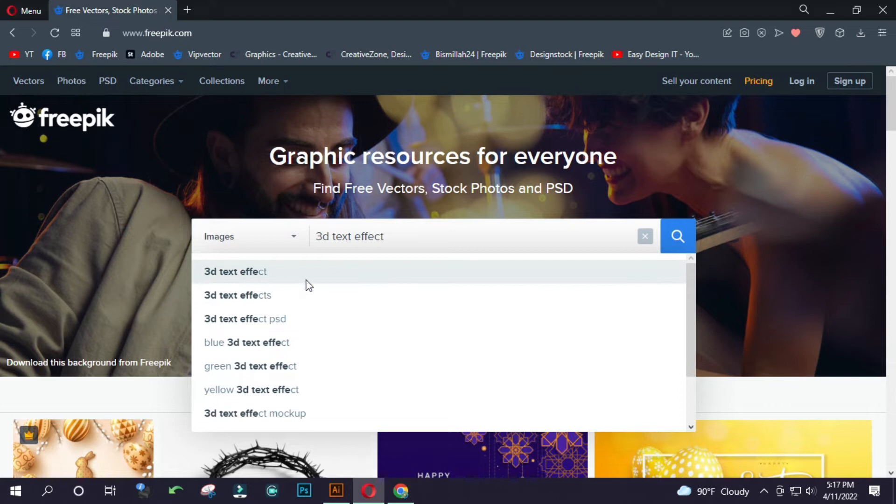
pyautogui.click(307, 282)
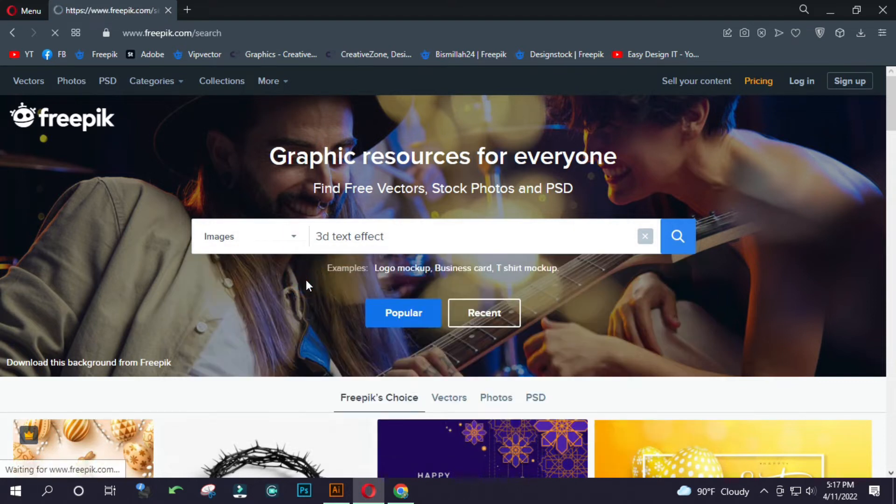
# Browse the 3D text effect search results for a design to use as a reference.
pyautogui.scroll(-3, 405, 351)
pyautogui.scroll(-10, 369, 324)
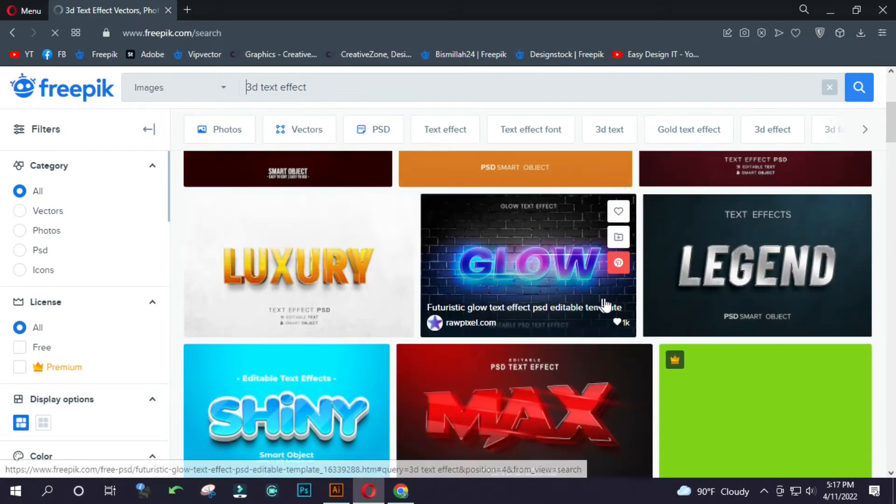
pyautogui.scroll(-5, 556, 325)
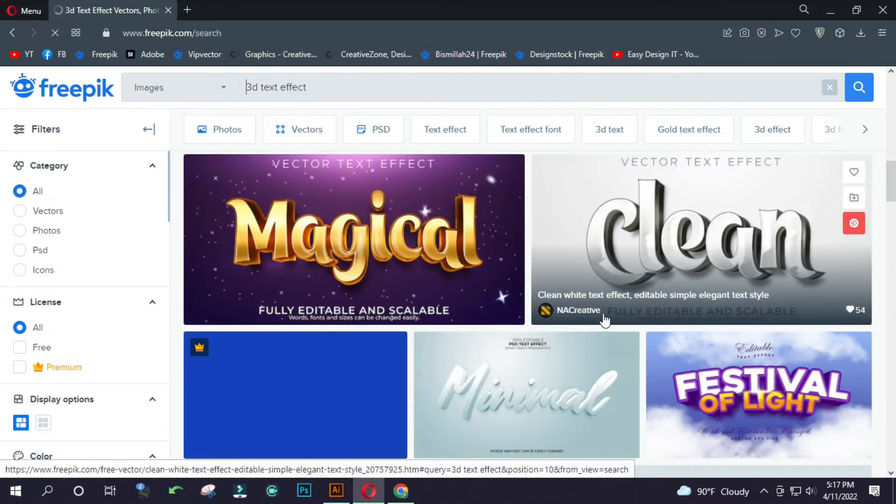
pyautogui.scroll(-8, 376, 314)
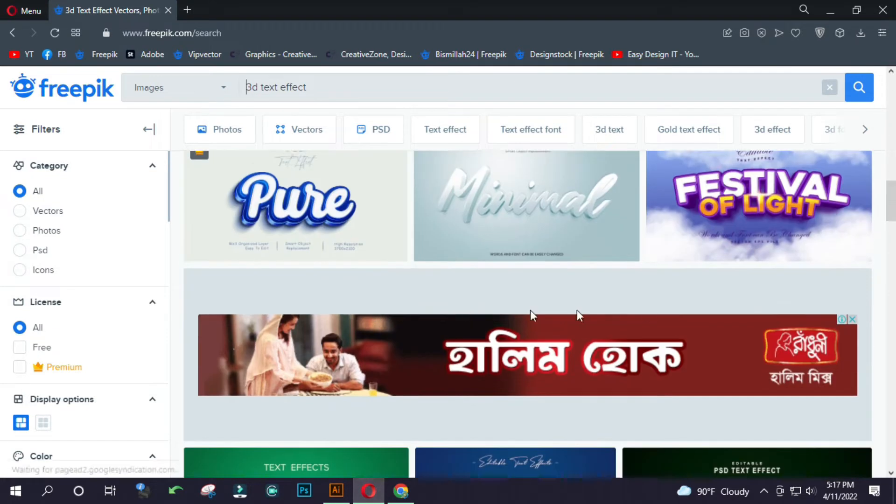
pyautogui.scroll(-4, 620, 310)
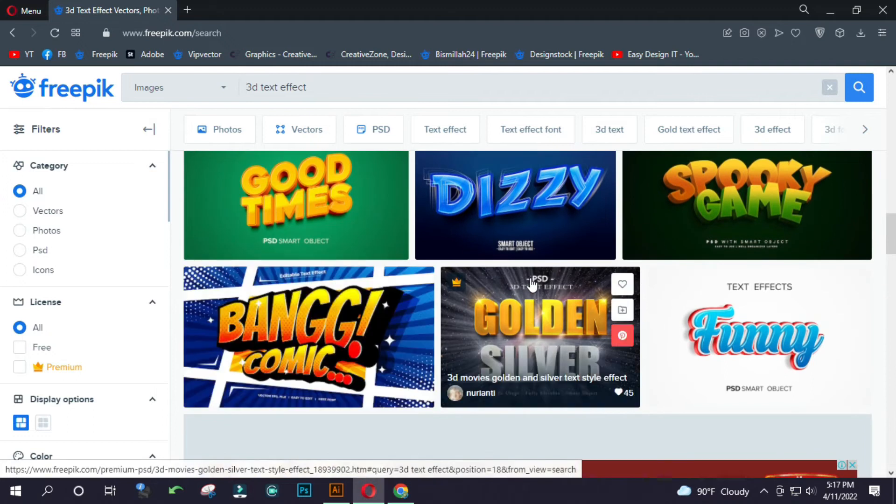
pyautogui.scroll(-4, 775, 303)
pyautogui.scroll(5, 622, 310)
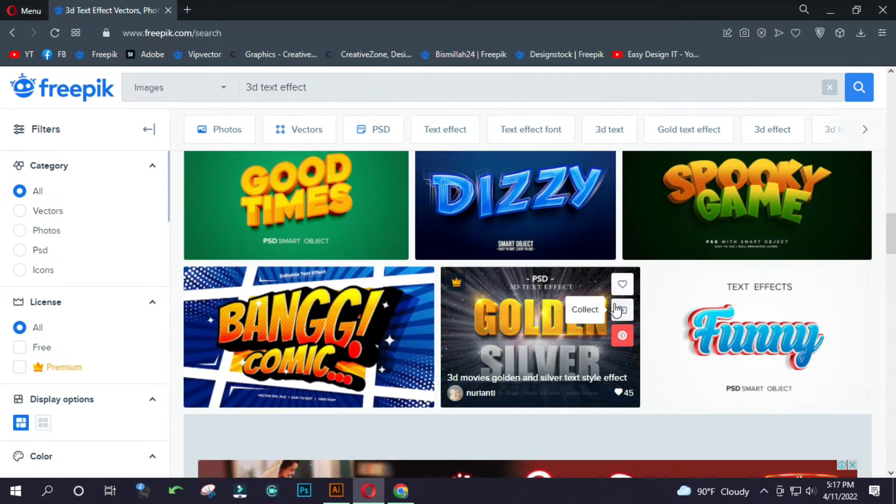
pyautogui.scroll(-10, 700, 345)
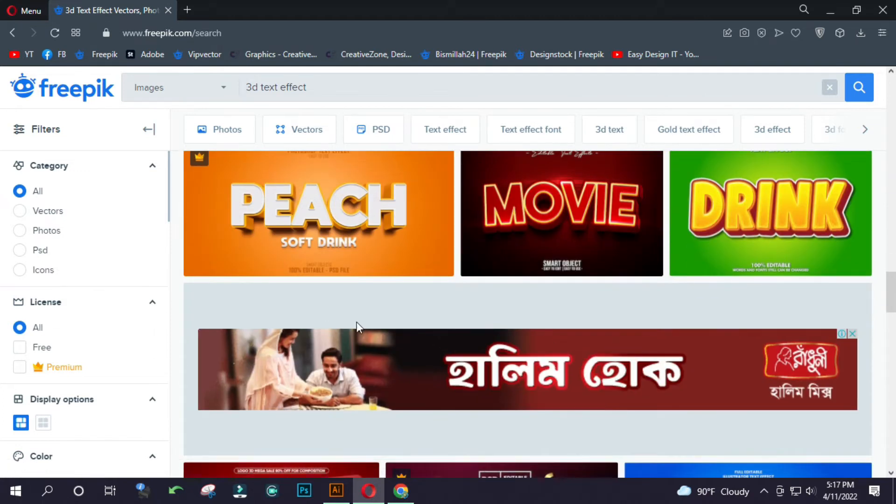
pyautogui.scroll(-4, 357, 326)
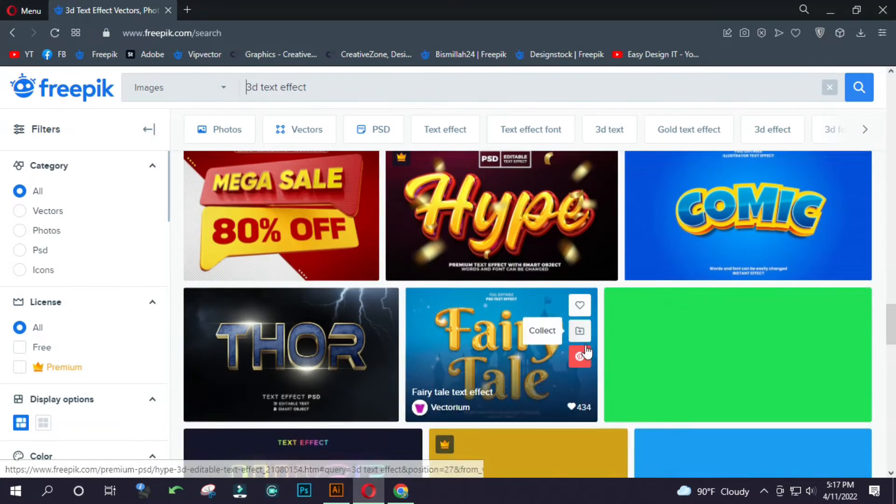
pyautogui.scroll(-1, 479, 336)
pyautogui.scroll(-5, 479, 336)
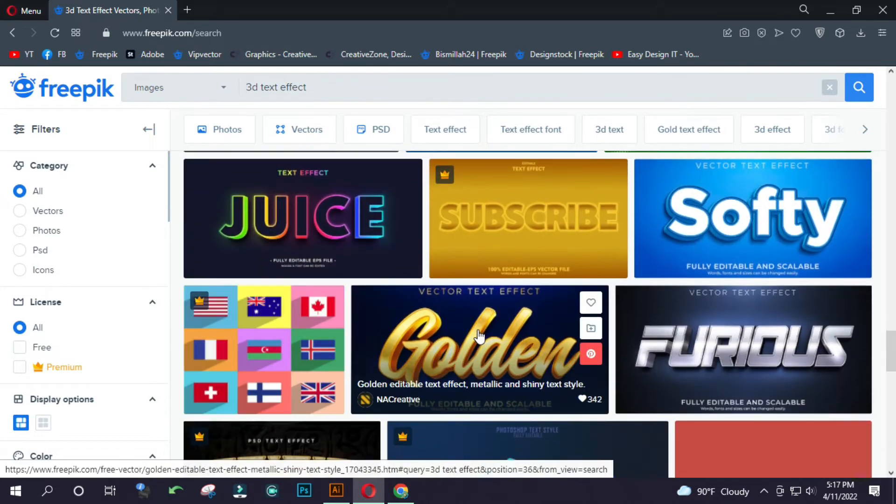
# Open the blue cartoon "Softy" text effect result and copy its preview image.
pyautogui.click(692, 215)
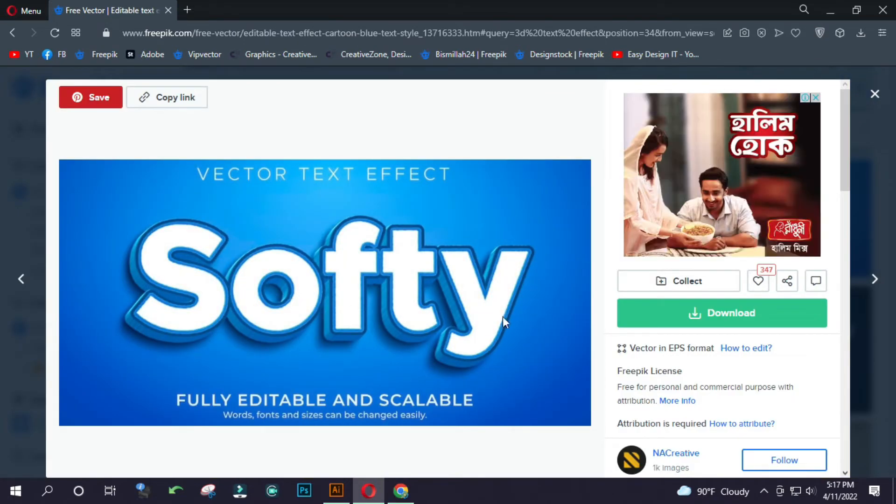
pyautogui.rightClick(279, 204)
pyautogui.click(323, 257)
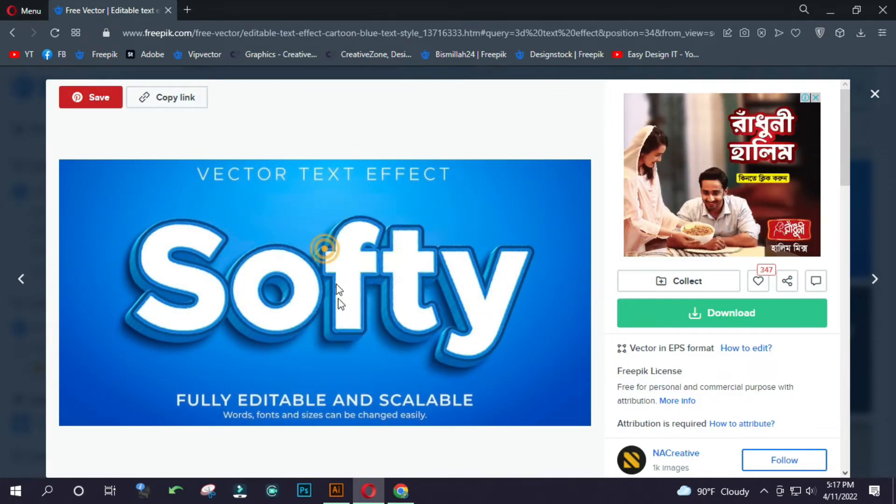
# Switch to Illustrator and create a new 1280 x 720 px landscape document in RGB Color at 72 ppi.
pyautogui.click(336, 490)
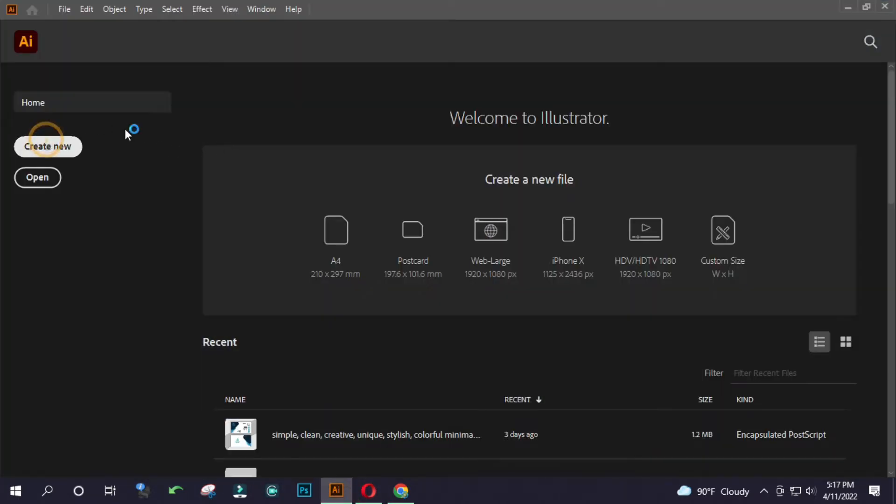
pyautogui.hotkey('ctrl', 'n')
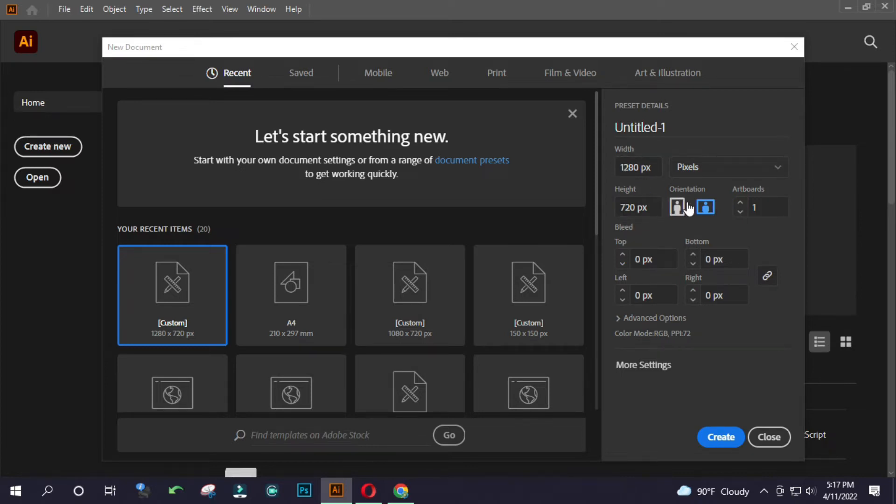
pyautogui.click(628, 319)
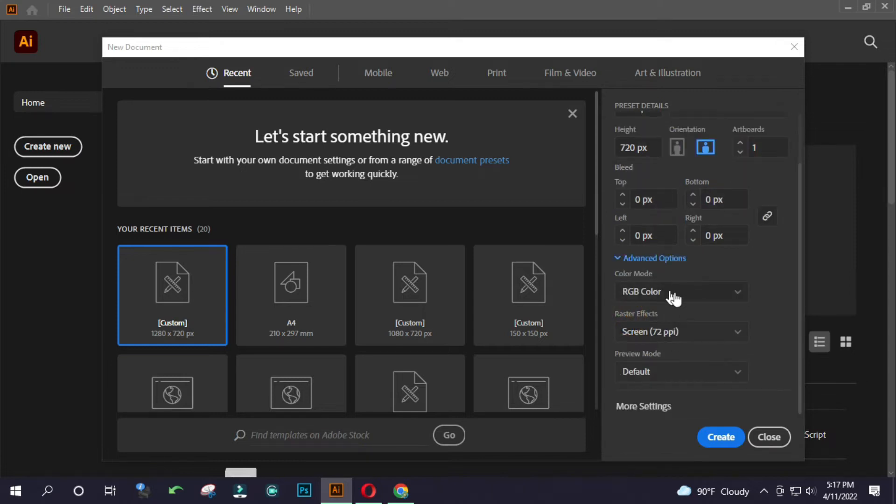
pyautogui.click(721, 437)
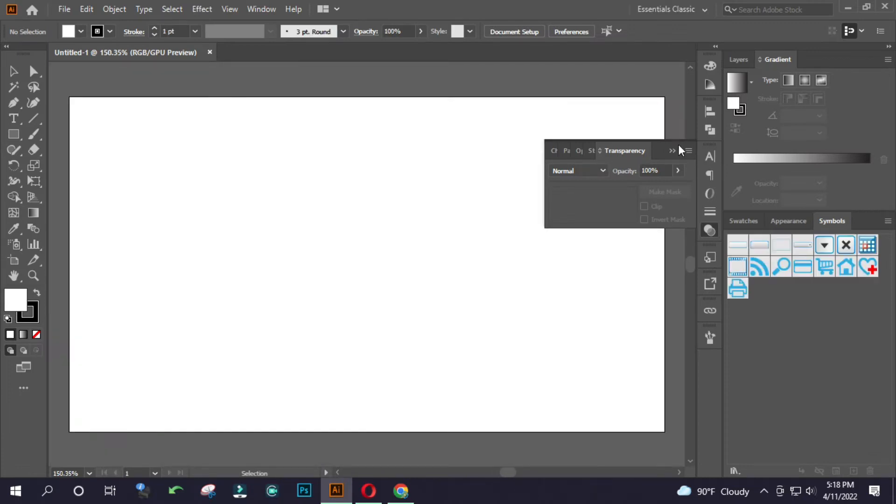
# Collapse the Transparency panel and paste the copied Softy image onto the artboard.
pyautogui.click(674, 144)
pyautogui.click(667, 146)
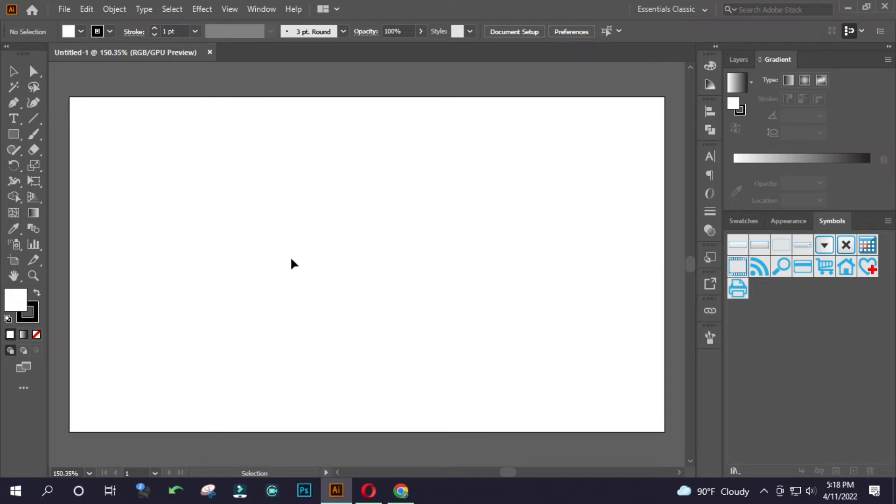
pyautogui.hotkey('ctrl', 'v')
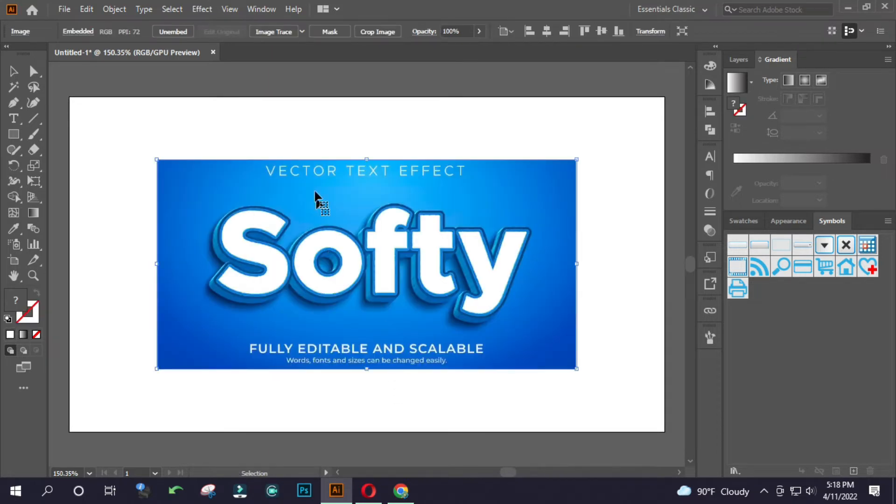
pyautogui.click(299, 226)
pyautogui.press('a')
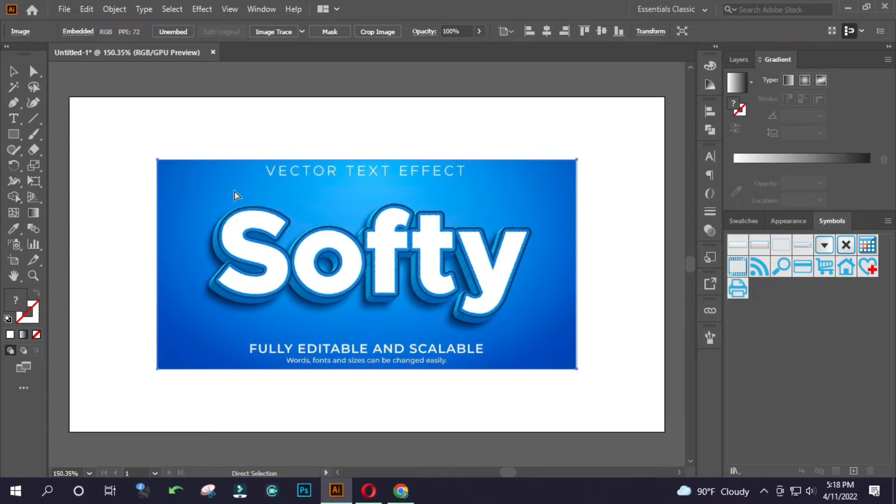
# Draw a small square above the Softy image and fill it with blue sampled from the image's background.
pyautogui.hotkey('ctrl', 'shift', 'a')
pyautogui.moveTo(174, 125); pyautogui.dragTo(262, 157)
pyautogui.click(15, 134)
pyautogui.press('v')
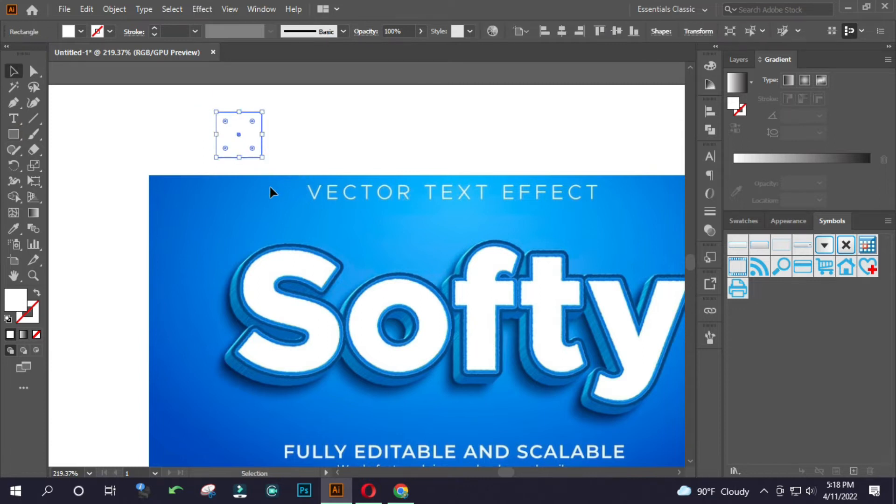
pyautogui.press('i')
pyautogui.click(256, 229)
pyautogui.press('c')
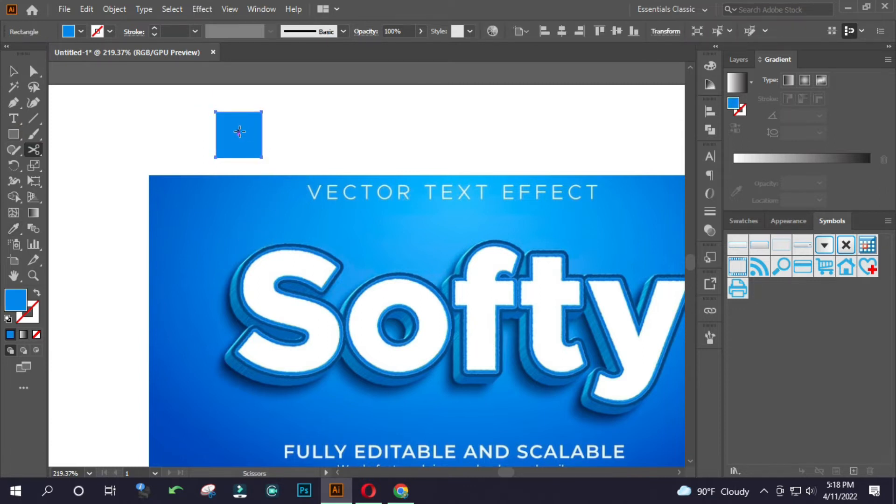
# Duplicate the blue square at equal spacing to make a horizontal row of five swatches above the image.
pyautogui.press('v')
pyautogui.moveTo(240, 140); pyautogui.dragTo(299, 139)
pyautogui.hotkey('ctrl', 'd')
pyautogui.hotkey('ctrl', 'd')
pyautogui.moveTo(407, 145); pyautogui.dragTo(375, 149)
pyautogui.hotkey('ctrl', 'd')
pyautogui.moveTo(479, 179); pyautogui.dragTo(373, 205)
pyautogui.moveTo(349, 214); pyautogui.dragTo(282, 227)
# Give the first square a linear gradient from light blue to darker blue, sampling both stops from the image's background.
pyautogui.click(258, 178)
pyautogui.moveTo(311, 195); pyautogui.dragTo(361, 196)
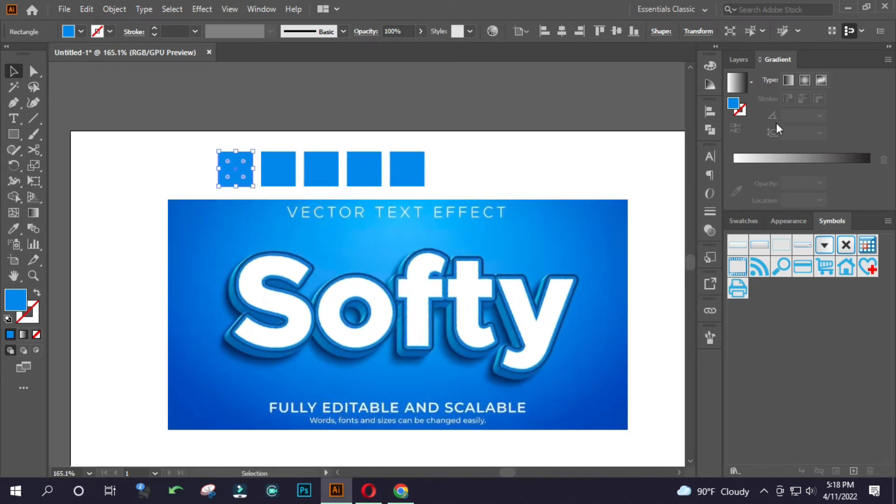
pyautogui.click(776, 161)
pyautogui.click(733, 183)
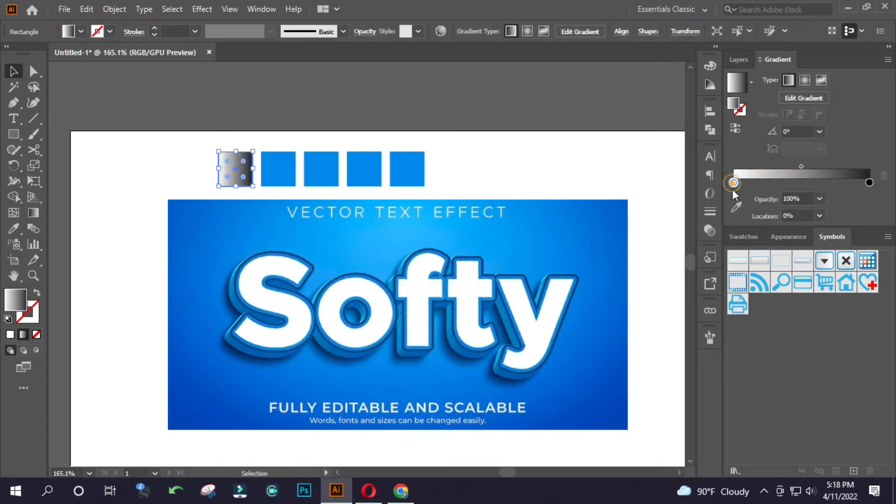
pyautogui.click(736, 206)
pyautogui.click(379, 264)
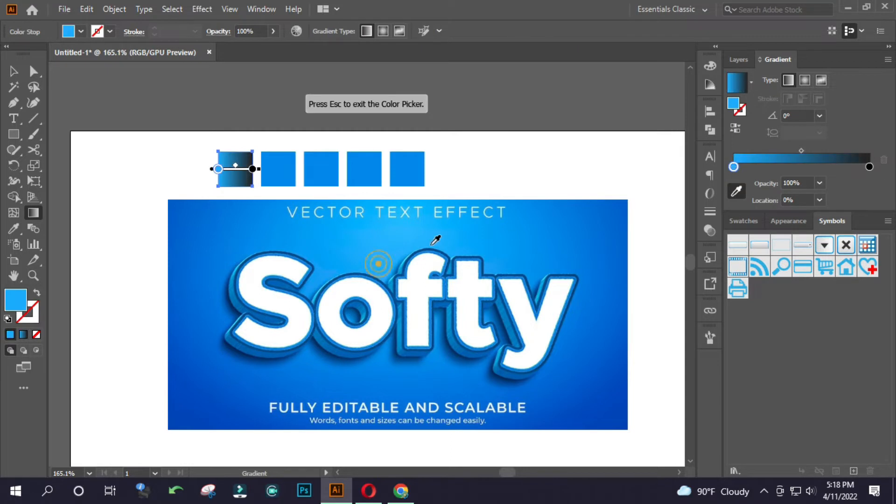
pyautogui.click(869, 168)
pyautogui.click(184, 212)
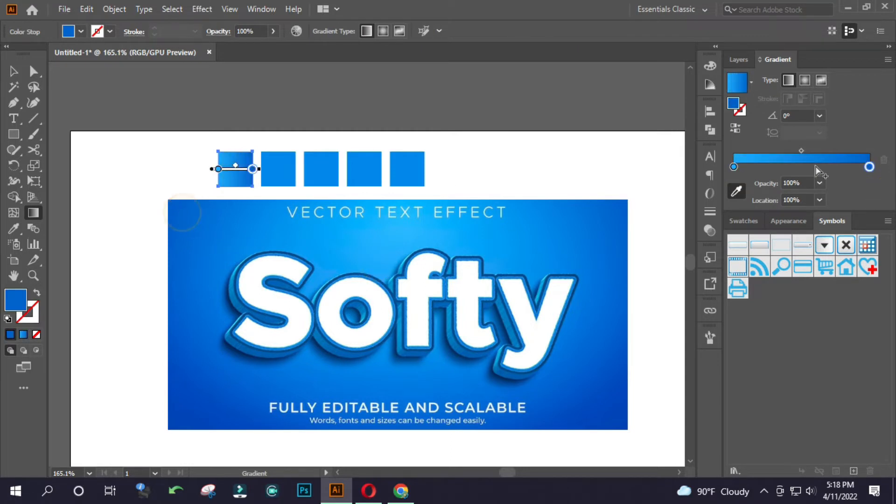
pyautogui.press('Escape')
# Fill the second square with a colour sampled from the Softy lettering.
pyautogui.press('v')
pyautogui.click(284, 172)
pyautogui.moveTo(261, 269); pyautogui.dragTo(416, 268)
pyautogui.press('i')
pyautogui.click(290, 266)
# Fill the third square with the bright blue sampled from the inner outline of the letter S.
pyautogui.press('v')
pyautogui.click(345, 133)
pyautogui.press('i')
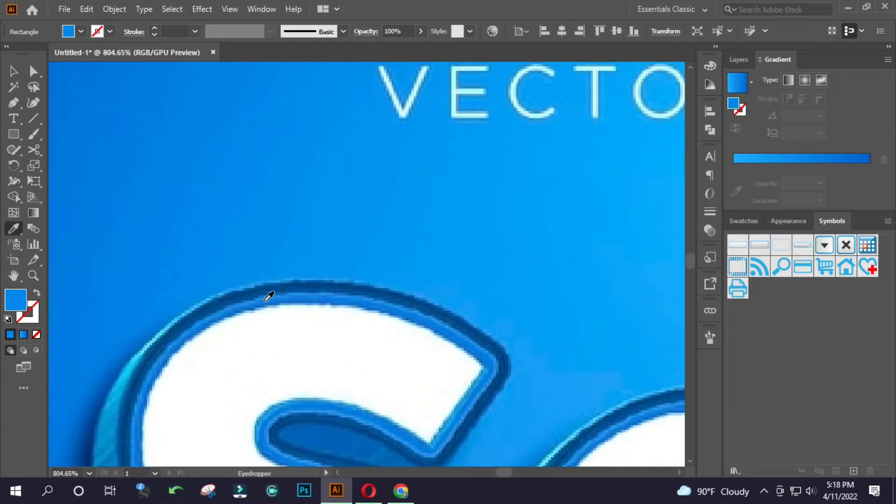
pyautogui.click(264, 297)
# Fill the fourth square with the dark blue sampled from the outer outline of the letter S.
pyautogui.moveTo(367, 298); pyautogui.dragTo(189, 301)
pyautogui.press('v')
pyautogui.click(455, 161)
pyautogui.click(511, 154)
pyautogui.moveTo(263, 336); pyautogui.dragTo(523, 301)
pyautogui.moveTo(442, 310); pyautogui.dragTo(372, 377)
pyautogui.press('i')
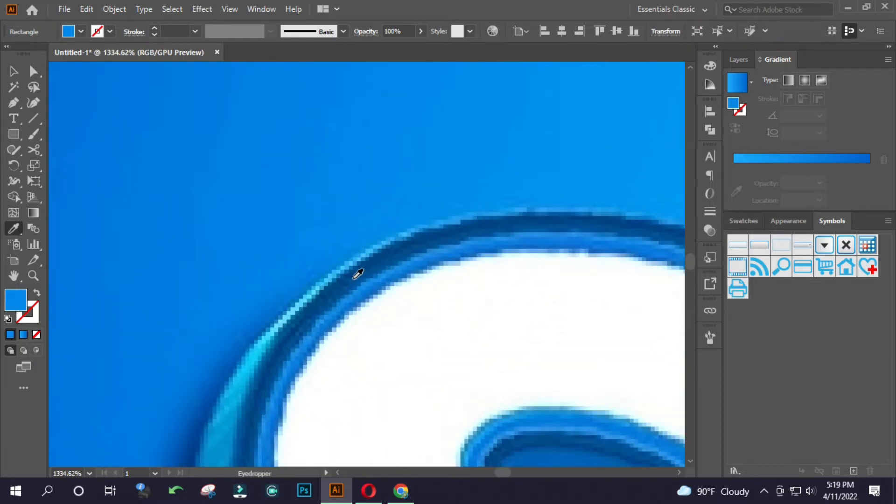
pyautogui.click(355, 278)
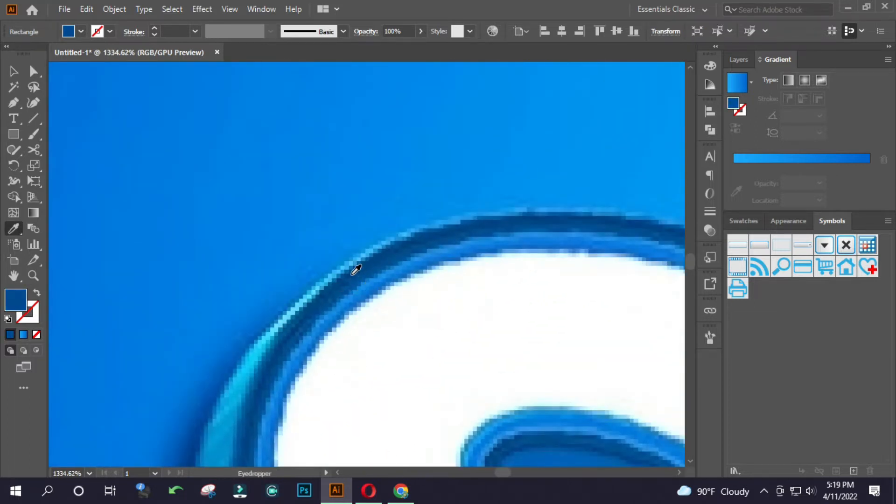
pyautogui.scroll(-8, 352, 272)
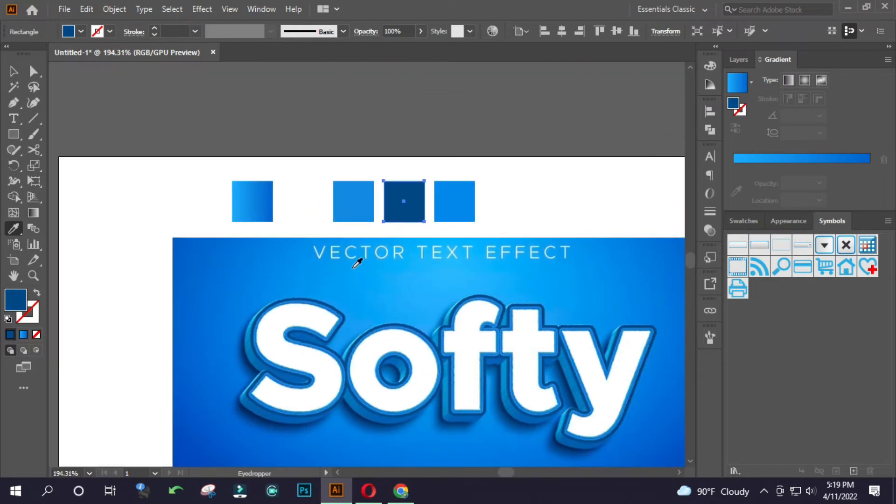
# Give the fifth square a linear gradient, sampling its darker end from the extruded side of the letter S.
pyautogui.press('v')
pyautogui.click(452, 198)
pyautogui.moveTo(202, 358); pyautogui.dragTo(451, 293)
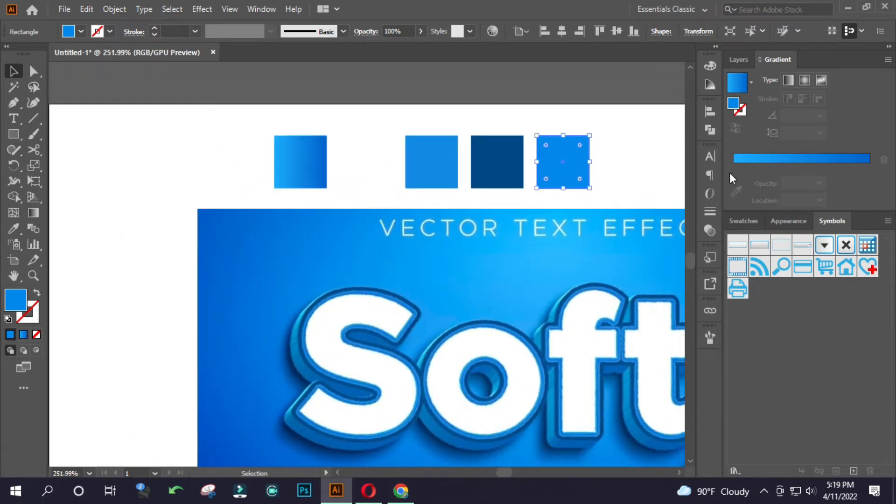
pyautogui.click(752, 158)
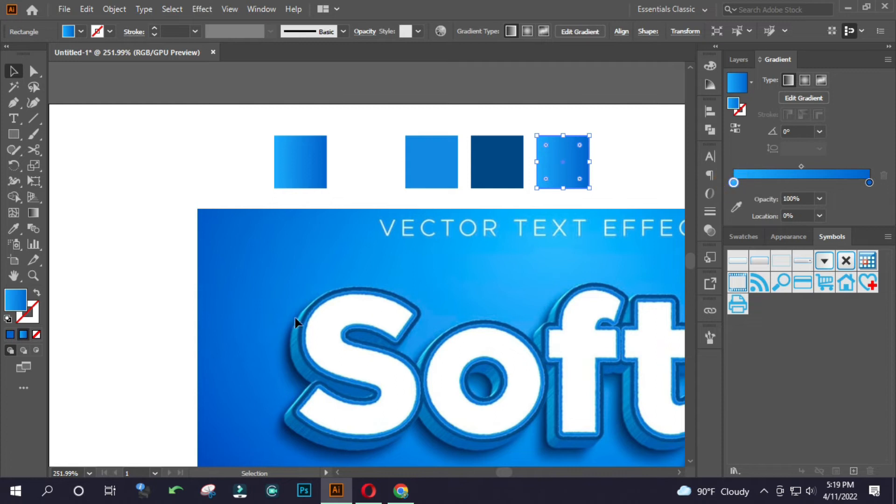
pyautogui.click(737, 207)
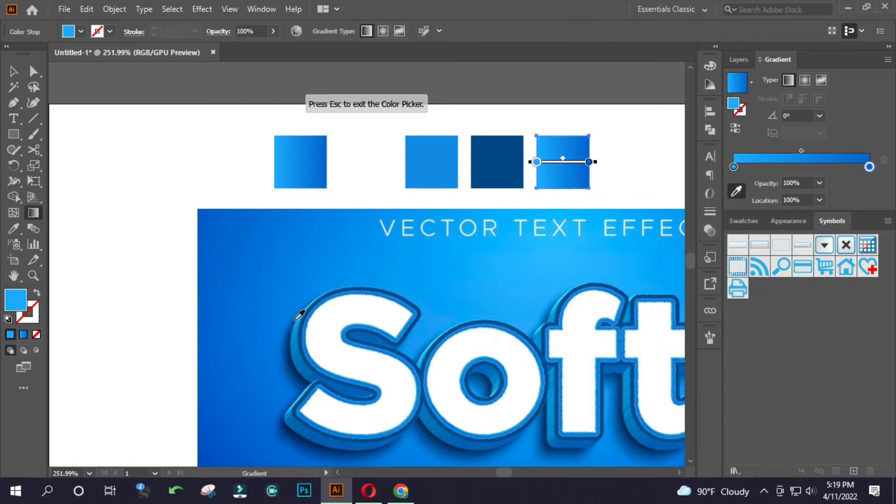
pyautogui.click(299, 320)
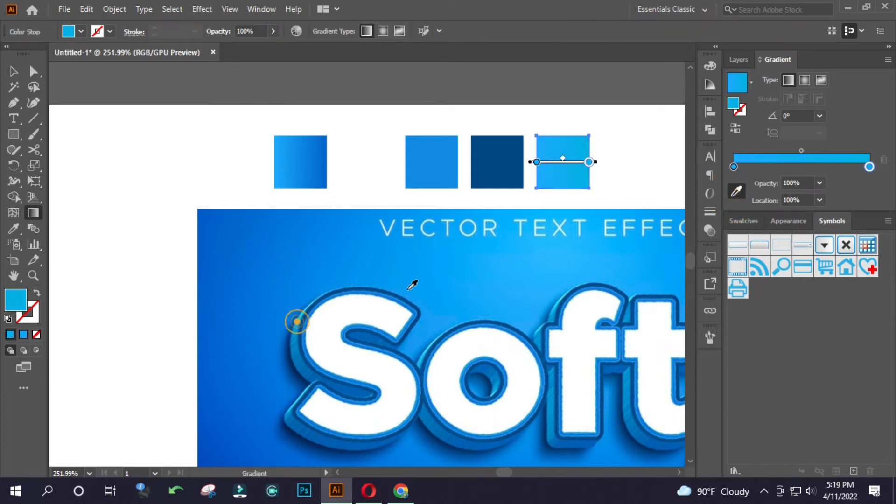
pyautogui.click(869, 167)
pyautogui.click(314, 376)
# Move the row of five swatches off the artboard to just above its upper edge.
pyautogui.press('v')
pyautogui.click(419, 142)
pyautogui.moveTo(388, 155); pyautogui.dragTo(340, 156)
pyautogui.moveTo(388, 178); pyautogui.dragTo(486, 140)
pyautogui.click(530, 157)
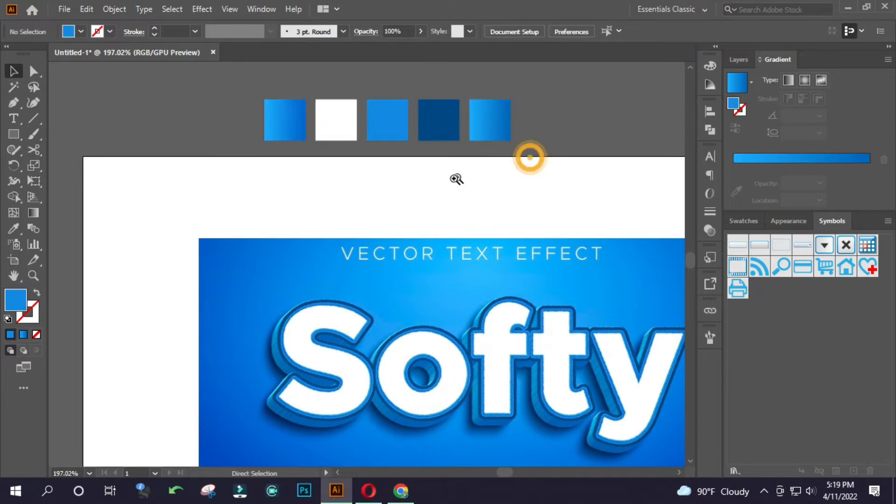
# Unlock the Softy reference image and delete it from the artboard.
pyautogui.keyDown('ctrl'); pyautogui.keyDown('alt'); pyautogui.click(356, 186); pyautogui.keyUp('alt'); pyautogui.keyUp('ctrl')
pyautogui.click(351, 267)
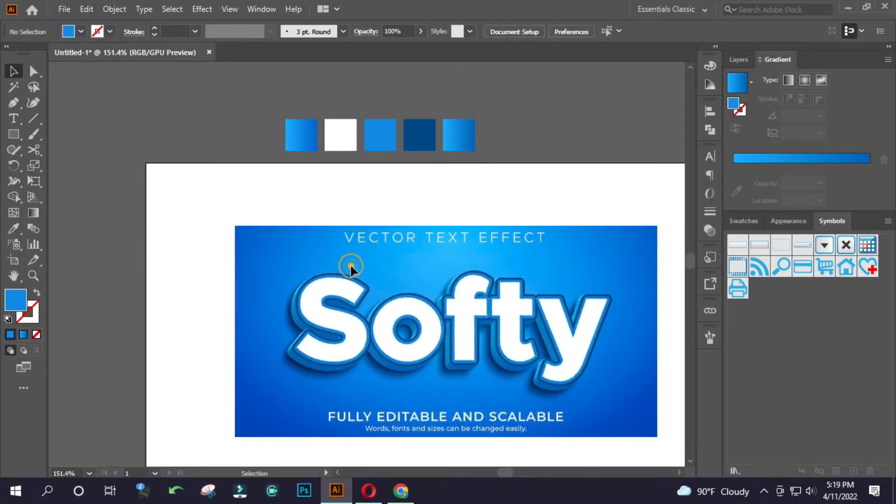
pyautogui.hotkey('ctrl', 'alt', '2')
pyautogui.click(198, 249)
pyautogui.click(297, 247)
pyautogui.press('Delete')
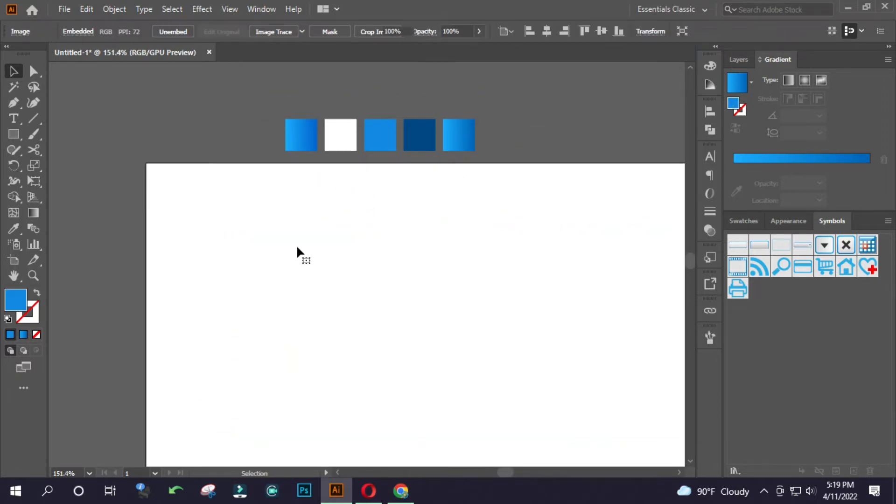
# Create a 1280 x 720 px rectangle and align it to the artboard's right and top edges.
pyautogui.moveTo(335, 274); pyautogui.dragTo(225, 228)
pyautogui.click(14, 136)
pyautogui.click(198, 192)
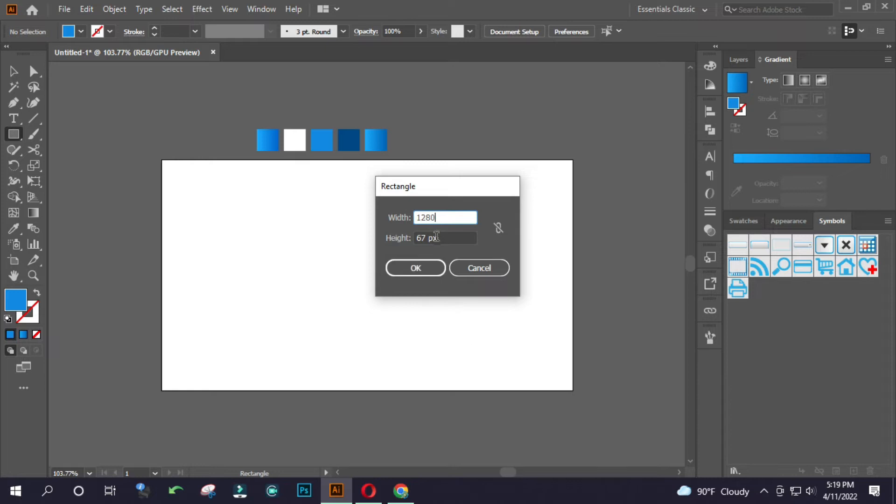
pyautogui.click(436, 238)
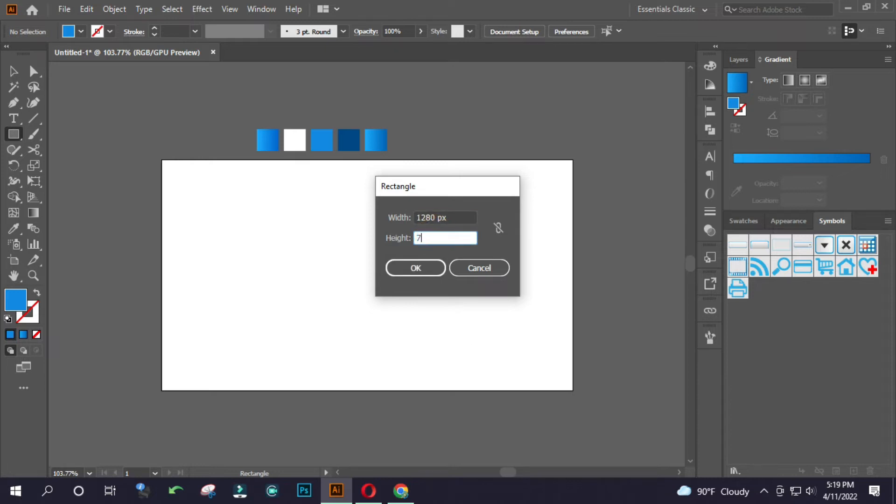
pyautogui.write('720')
pyautogui.press('Return')
pyautogui.press('v')
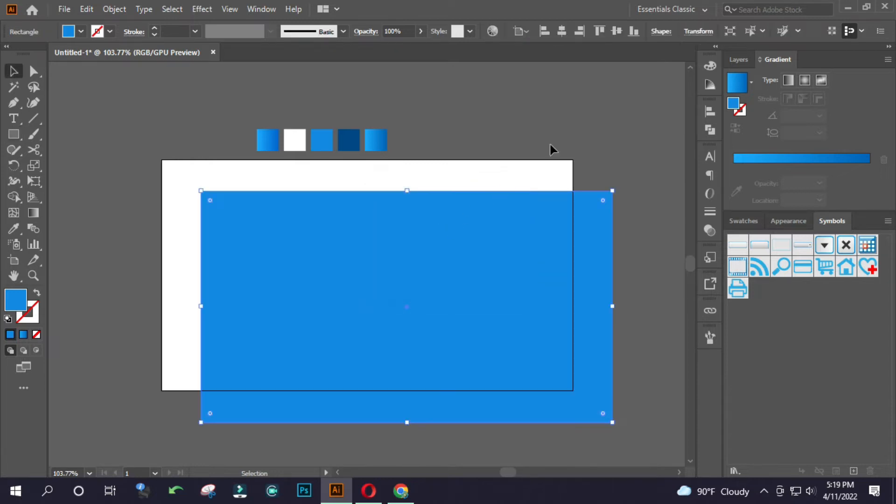
pyautogui.click(580, 30)
pyautogui.click(599, 31)
# Apply the first swatch's gradient to the rectangle as a radial gradient running vertically from above its top edge to below its bottom edge.
pyautogui.scroll(1, 334, 162)
pyautogui.press('i')
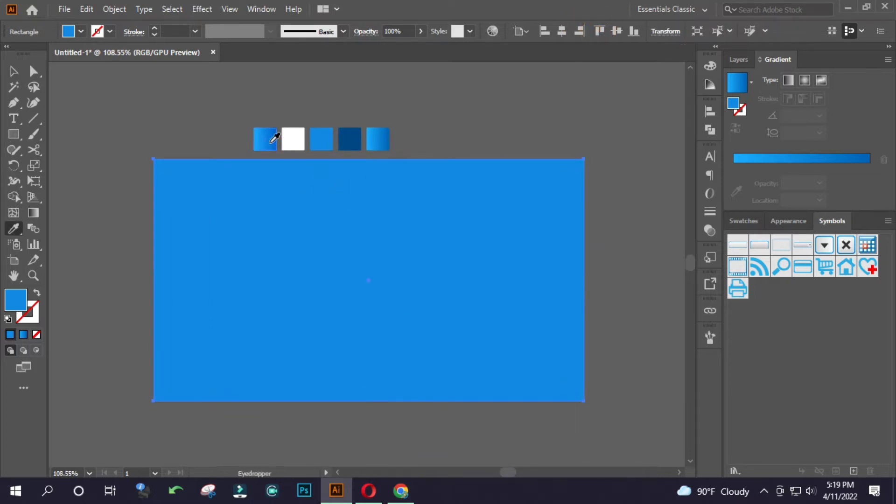
pyautogui.click(264, 138)
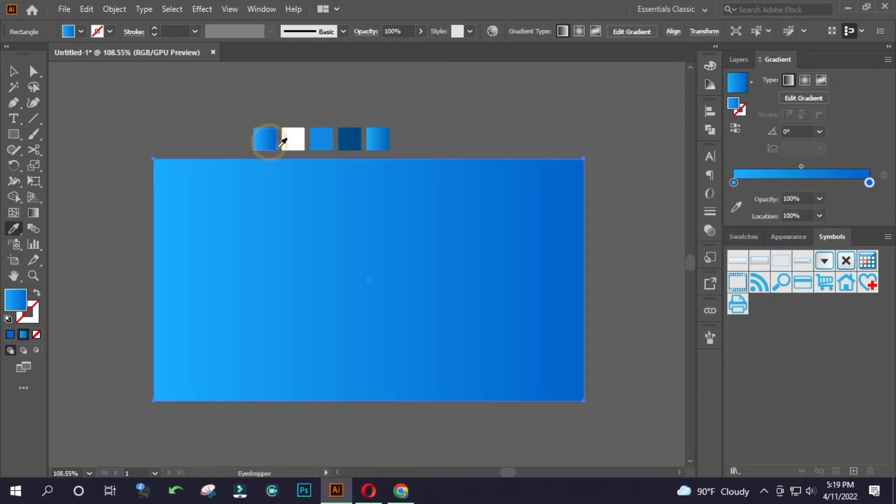
pyautogui.click(805, 81)
pyautogui.press('g')
pyautogui.moveTo(367, 82); pyautogui.dragTo(367, 419)
# Edit the background gradient's light blue stop in HSB and set its saturation to 80.
pyautogui.doubleClick(734, 167)
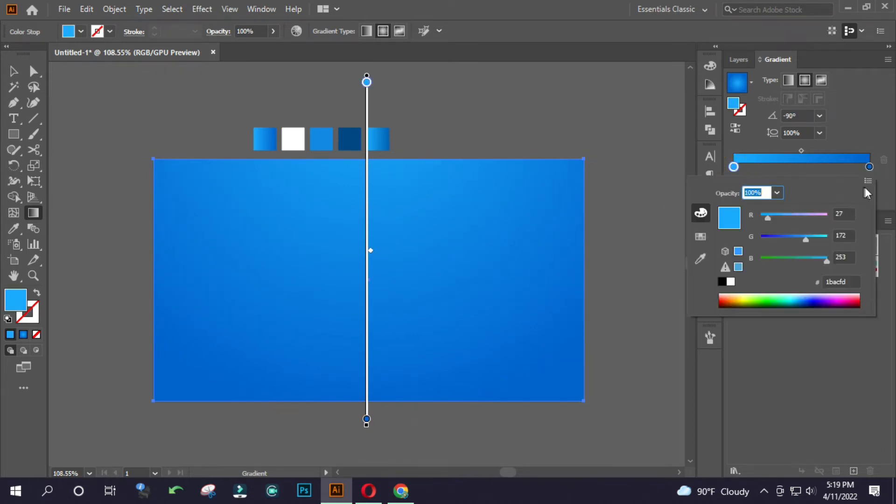
pyautogui.click(867, 181)
pyautogui.click(817, 210)
pyautogui.click(848, 236)
pyautogui.write('80')
pyautogui.press('Return')
pyautogui.click(443, 91)
pyautogui.press('b')
pyautogui.scroll(1, 410, 221)
pyautogui.press('v')
pyautogui.click(467, 114)
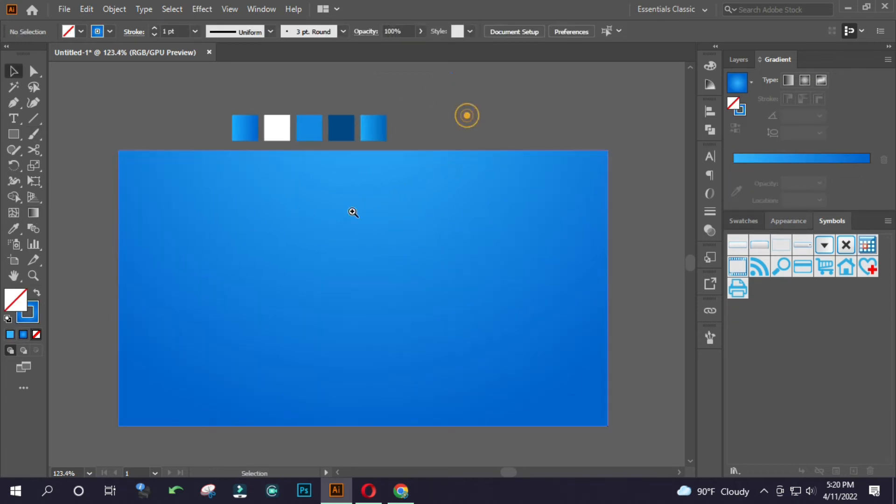
# Apply the Grain texture effect to the background rectangle with intensity 15, contrast 45 and grain type Regular.
pyautogui.keyDown('ctrl'); pyautogui.click(327, 220); pyautogui.keyUp('ctrl')
pyautogui.click(330, 230)
pyautogui.scroll(-1, 220, 93)
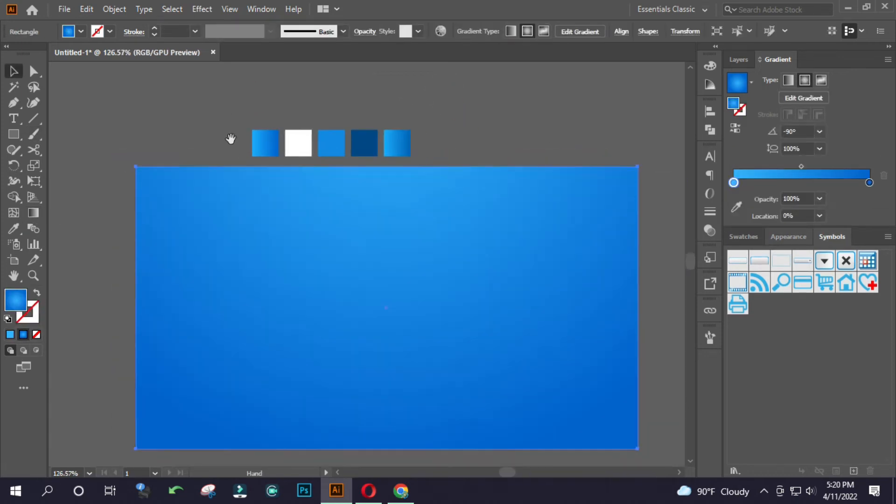
pyautogui.click(202, 9)
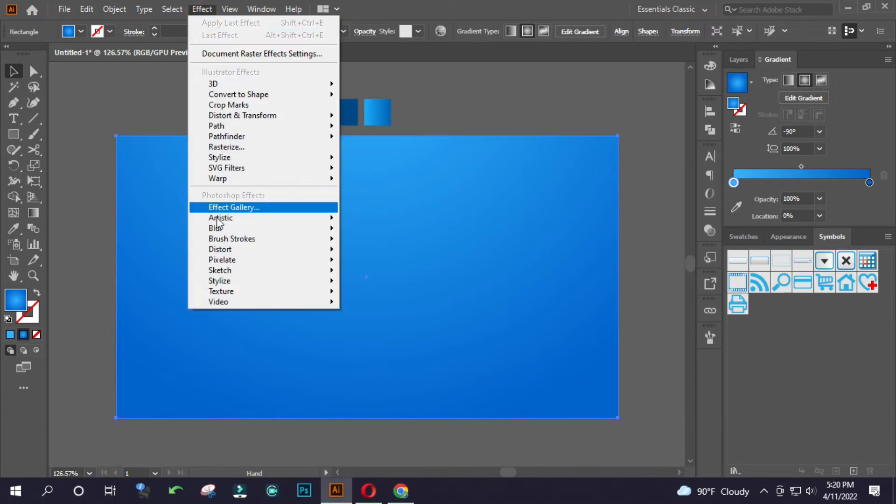
pyautogui.moveTo(231, 287)
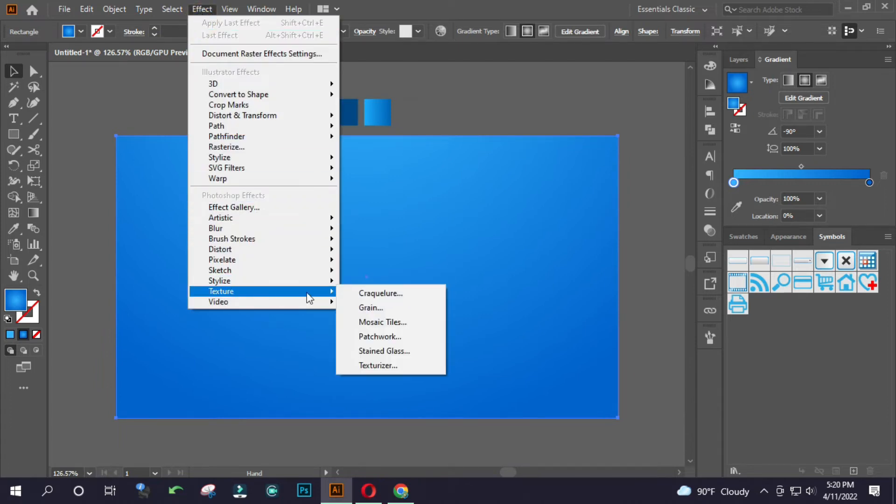
pyautogui.click(379, 308)
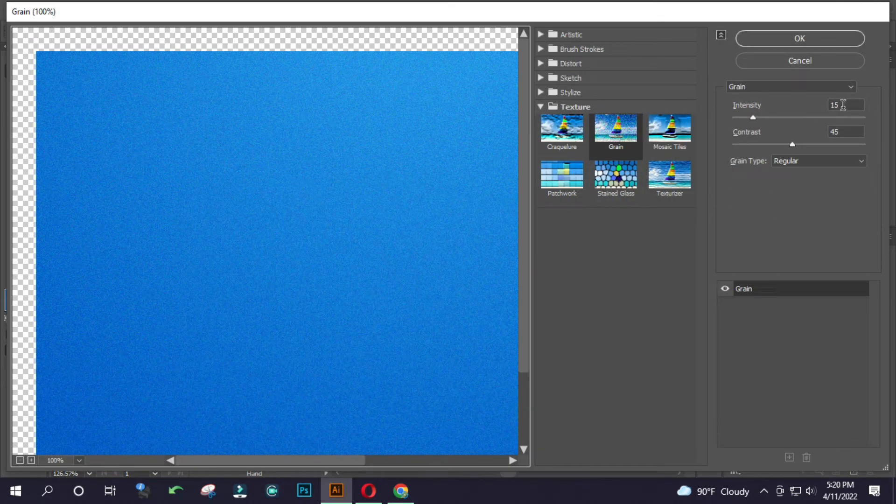
pyautogui.click(803, 41)
pyautogui.click(493, 107)
pyautogui.moveTo(298, 236); pyautogui.dragTo(556, 251)
pyautogui.moveTo(346, 236); pyautogui.dragTo(156, 214)
pyautogui.moveTo(282, 212); pyautogui.dragTo(189, 206)
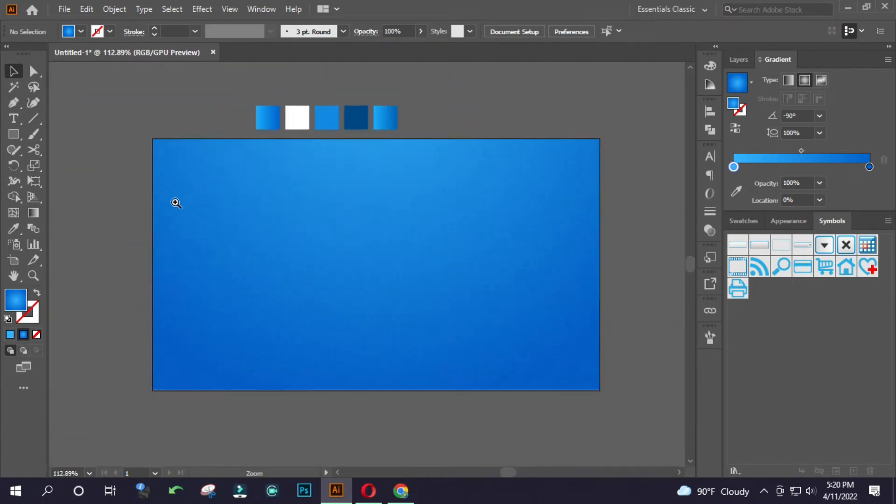
pyautogui.click(268, 186)
pyautogui.hotkey('ctrl', 'shift', 'a')
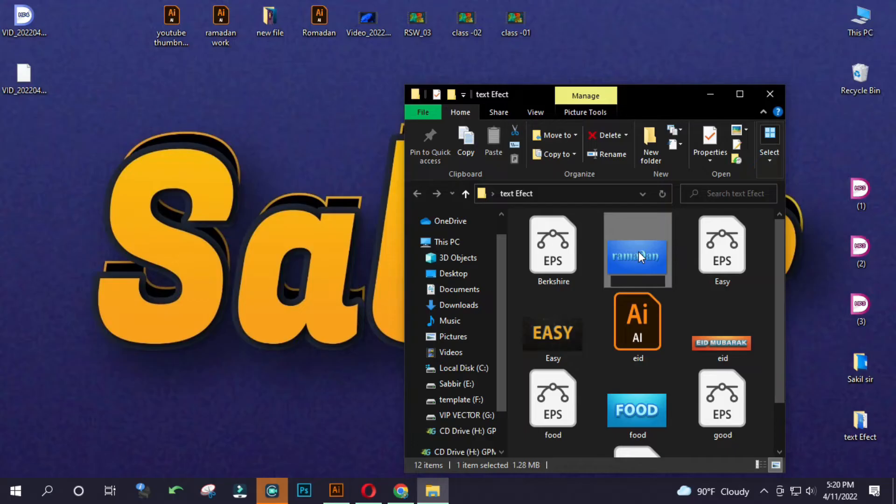
# Copy the font name Berkshire from the ramadan image's file name in the text Efect folder in File Explorer.
pyautogui.press('F2')
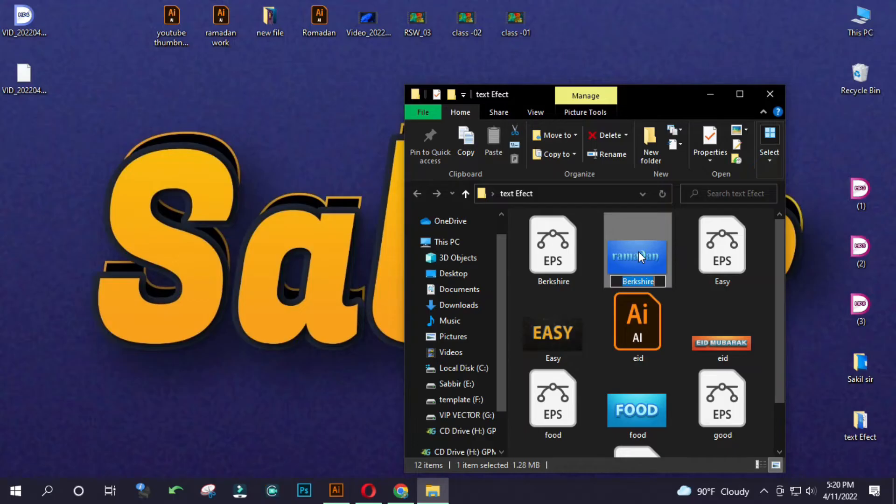
pyautogui.press('Return')
pyautogui.click(790, 465)
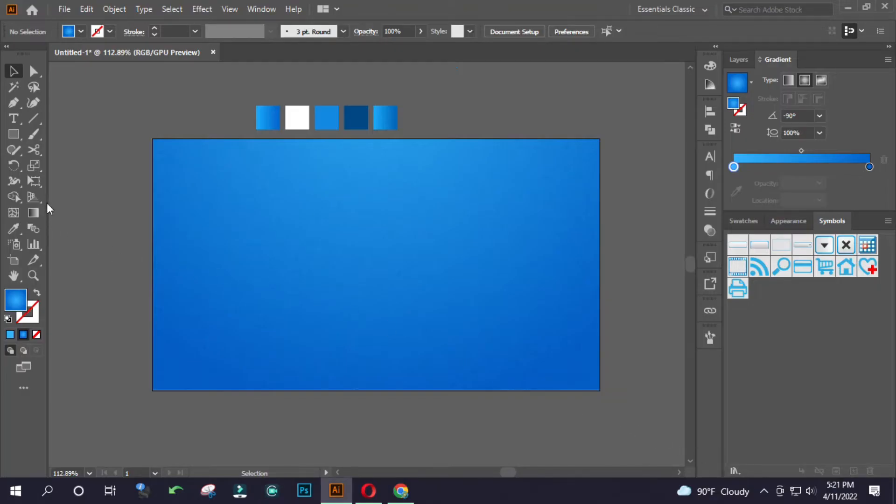
# Add the text "iftar" on the blue background and scale it up to about 420 pt.
pyautogui.click(19, 121)
pyautogui.click(324, 283)
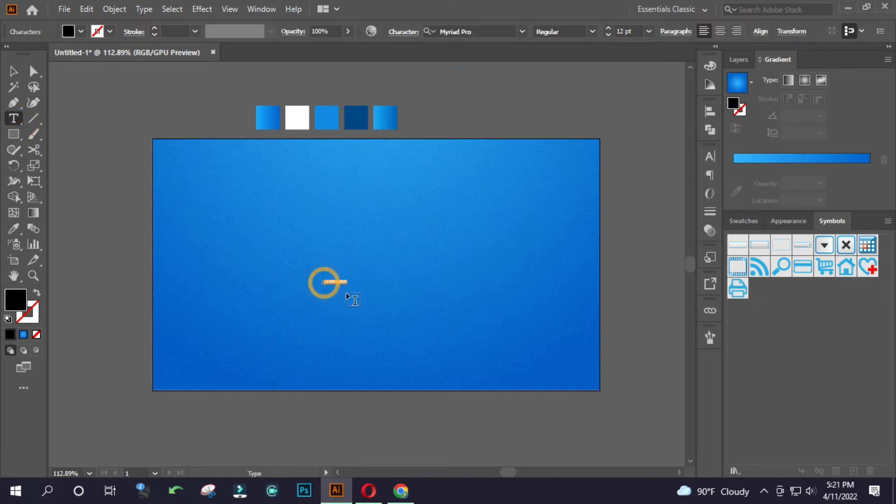
pyautogui.write('Iftar')
pyautogui.press('Escape')
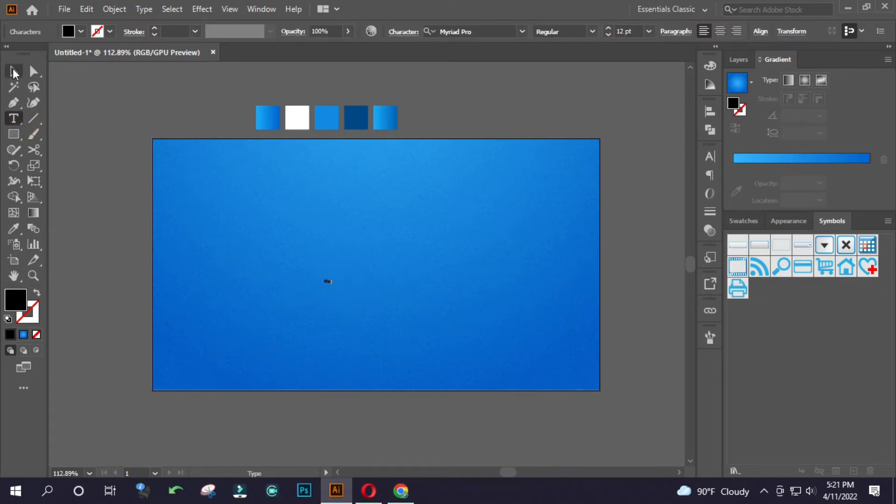
pyautogui.moveTo(332, 287); pyautogui.dragTo(616, 353)
pyautogui.moveTo(375, 281); pyautogui.dragTo(413, 261)
pyautogui.click(516, 243)
pyautogui.click(370, 237)
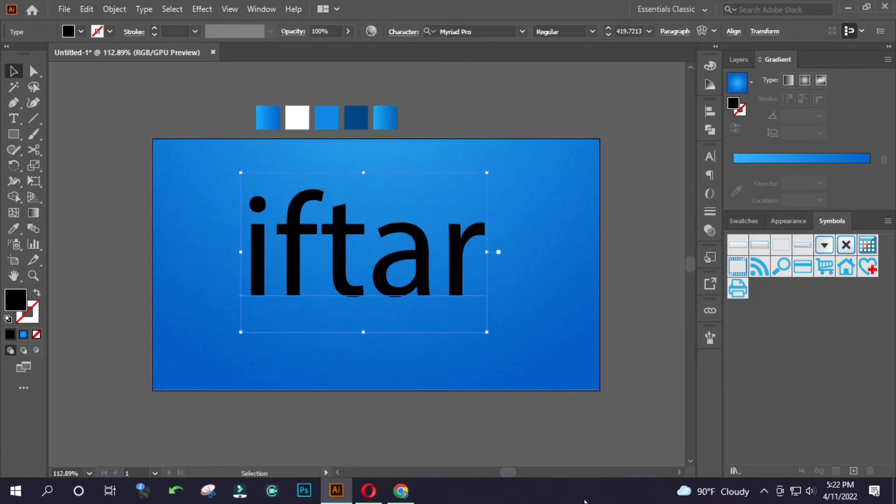
pyautogui.click(504, 432)
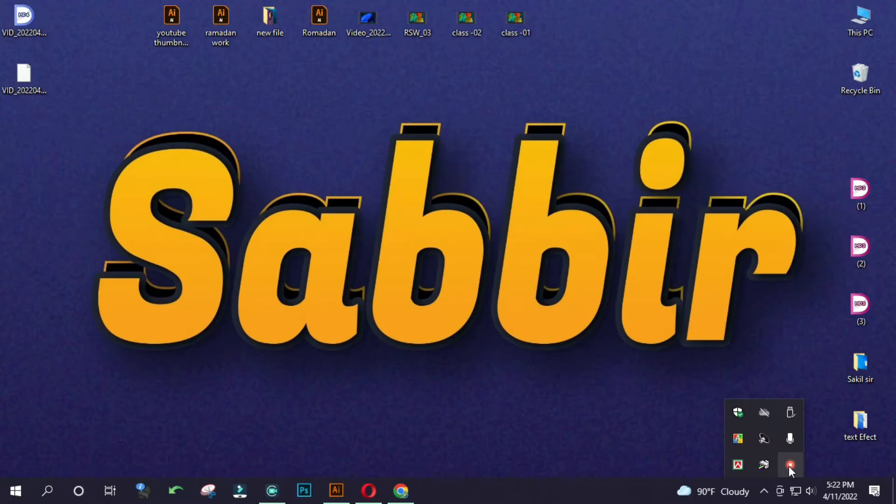
pyautogui.click(789, 465)
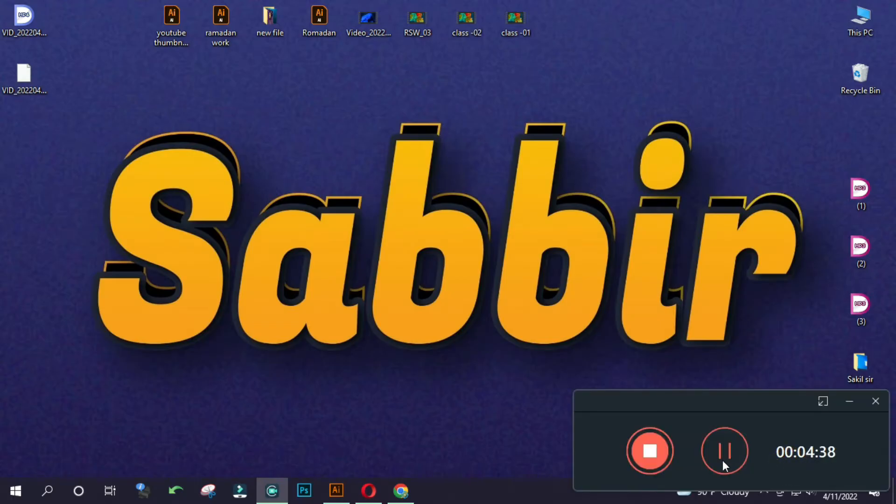
pyautogui.click(735, 452)
pyautogui.click(336, 490)
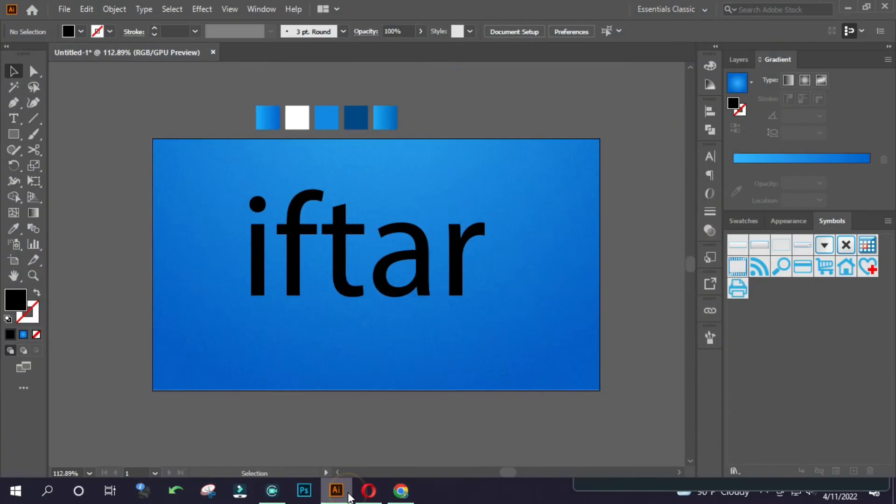
# Set the iftar text's font to Berkshire Swash Regular and reposition the word near the middle of the background.
pyautogui.click(344, 250)
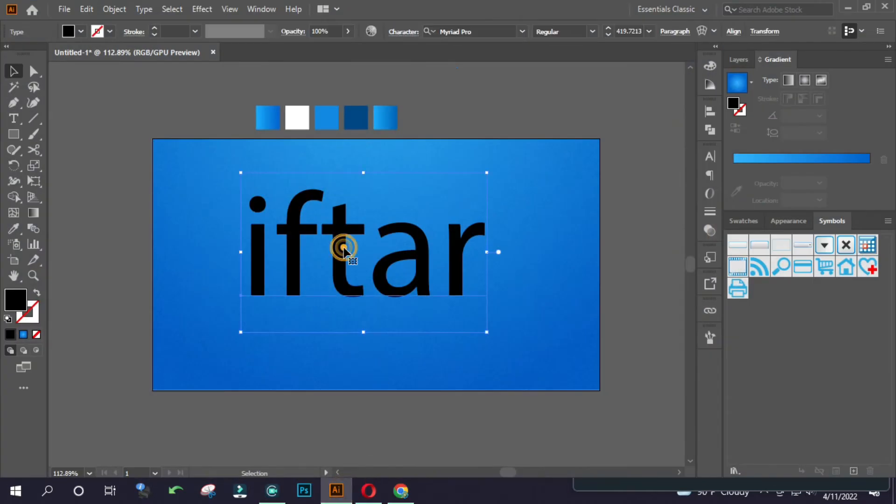
pyautogui.click(476, 31)
pyautogui.write('Berkshire')
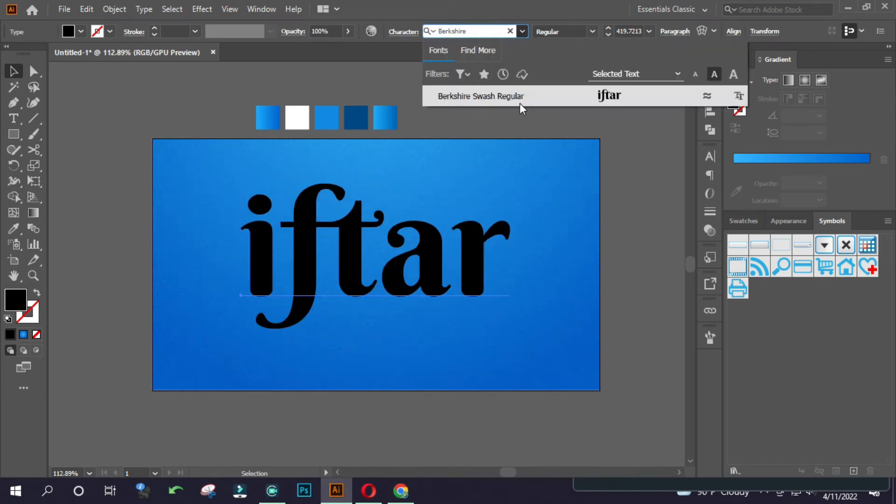
pyautogui.click(520, 102)
pyautogui.click(519, 103)
pyautogui.click(453, 241)
pyautogui.moveTo(415, 258)
pyautogui.mouseDown()
pyautogui.moveTo(442, 278)
pyautogui.moveTo(404, 247)
pyautogui.mouseUp()
pyautogui.moveTo(279, 245); pyautogui.dragTo(282, 244)
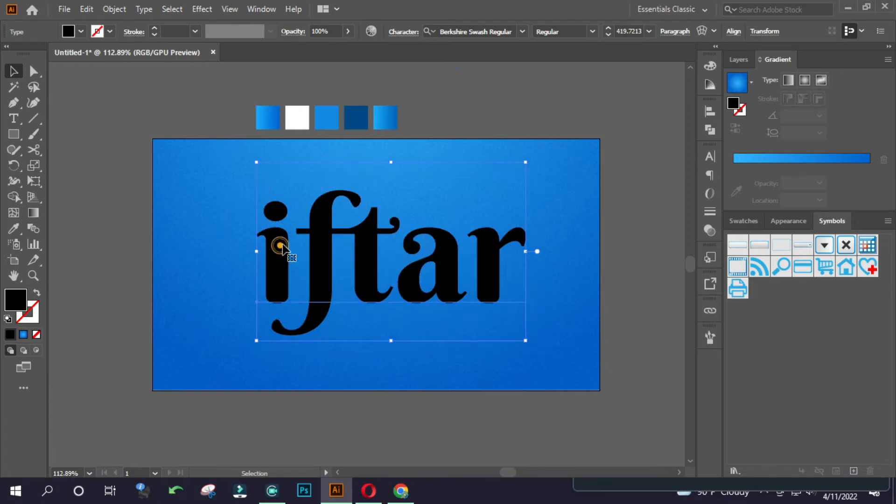
# Replace the lowercase first letter of the word with a capital I so it reads "Iftar".
pyautogui.doubleClick(297, 244)
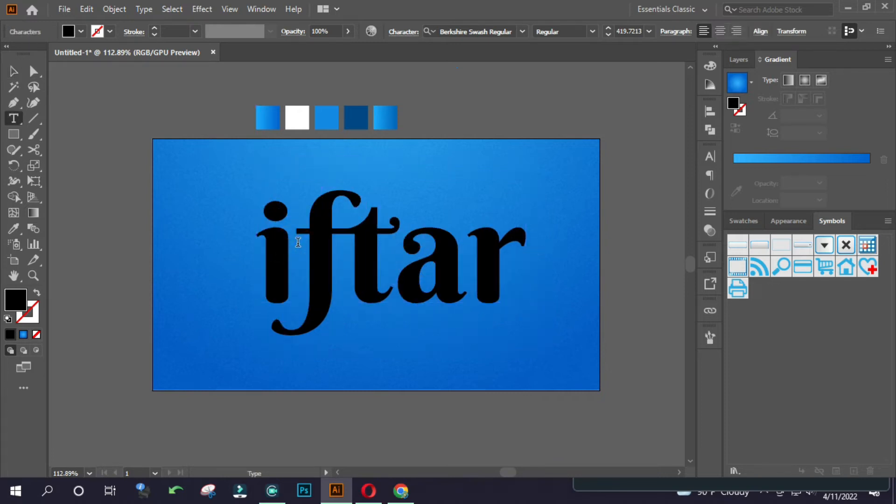
pyautogui.press('BackSpace')
pyautogui.write('I')
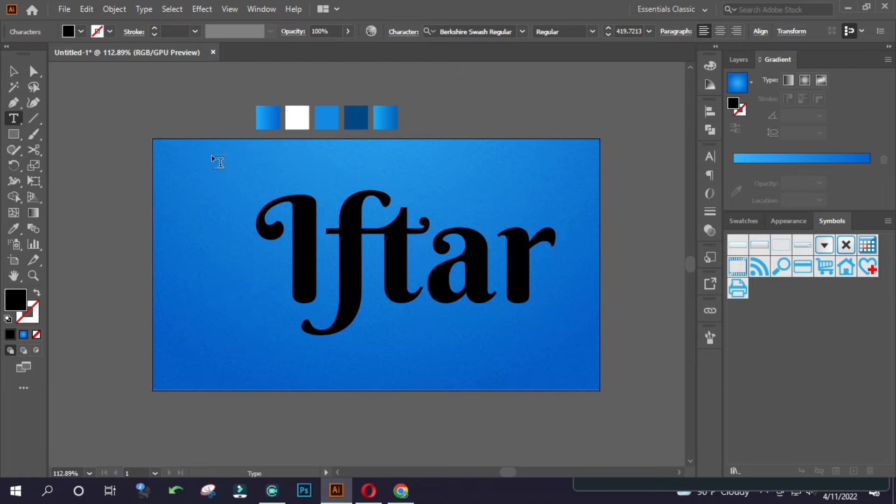
# Move the Iftar text left so it sits roughly centred across the width of the background.
pyautogui.click(13, 71)
pyautogui.click(140, 90)
pyautogui.moveTo(405, 253); pyautogui.dragTo(422, 238)
pyautogui.click(450, 131)
pyautogui.click(424, 260)
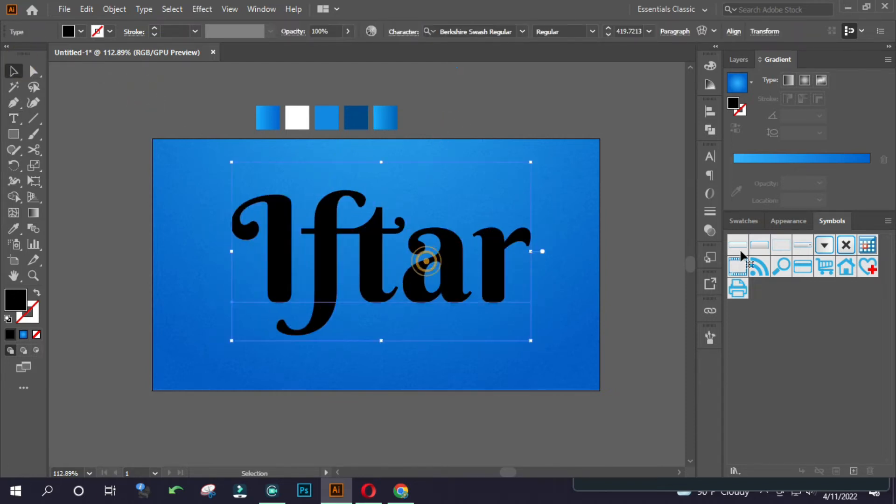
pyautogui.click(663, 482)
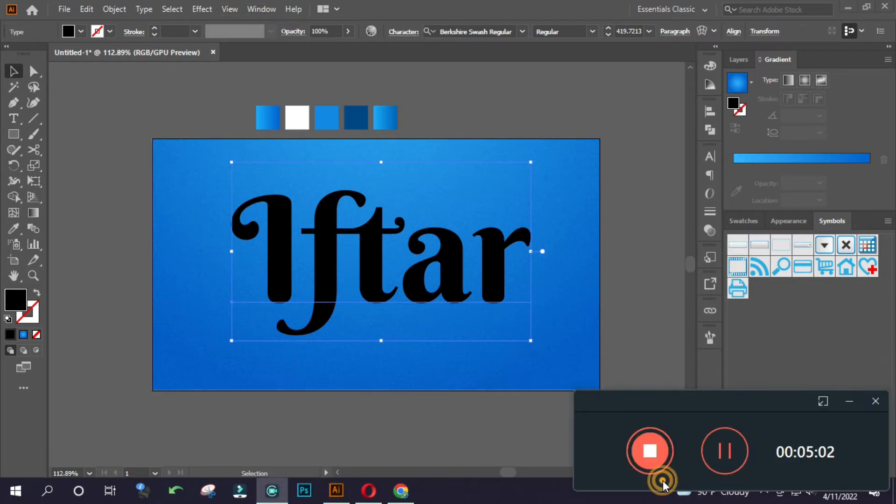
pyautogui.click(679, 407)
pyautogui.click(849, 405)
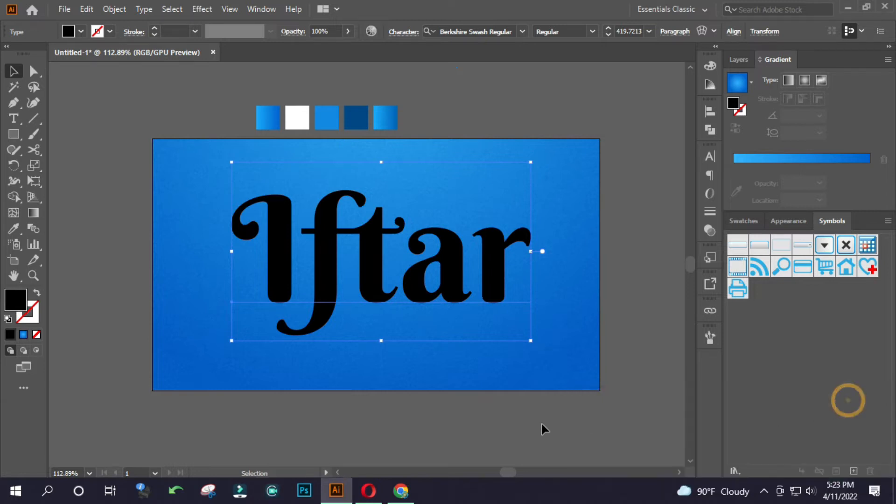
pyautogui.click(764, 492)
pyautogui.click(787, 473)
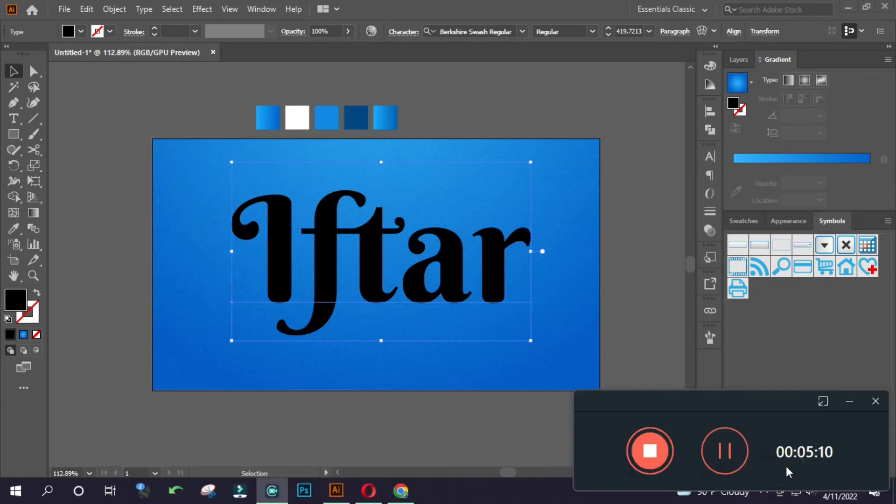
pyautogui.click(849, 401)
pyautogui.click(483, 417)
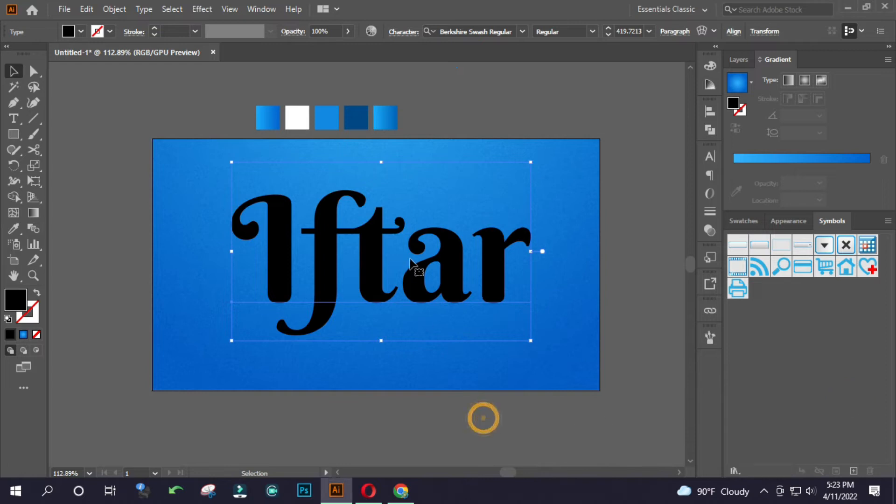
# Nudge the Iftar text slightly down and show its appearance attributes.
pyautogui.moveTo(362, 270); pyautogui.dragTo(367, 277)
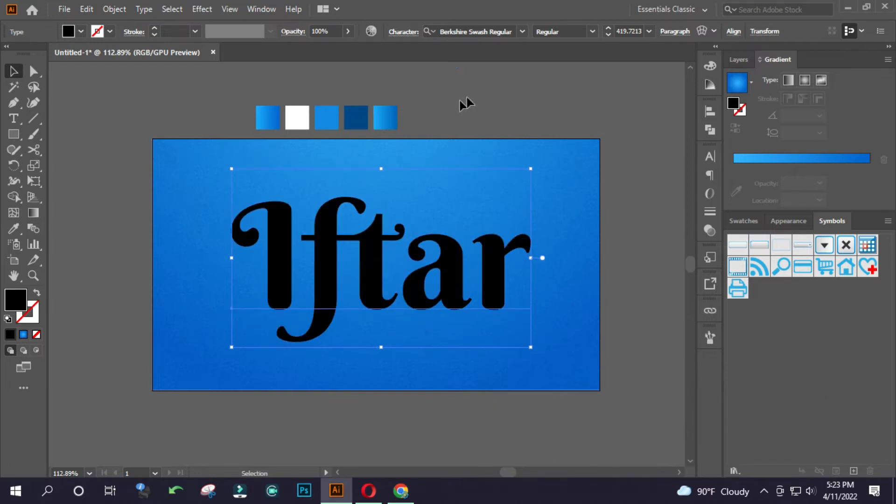
pyautogui.click(259, 9)
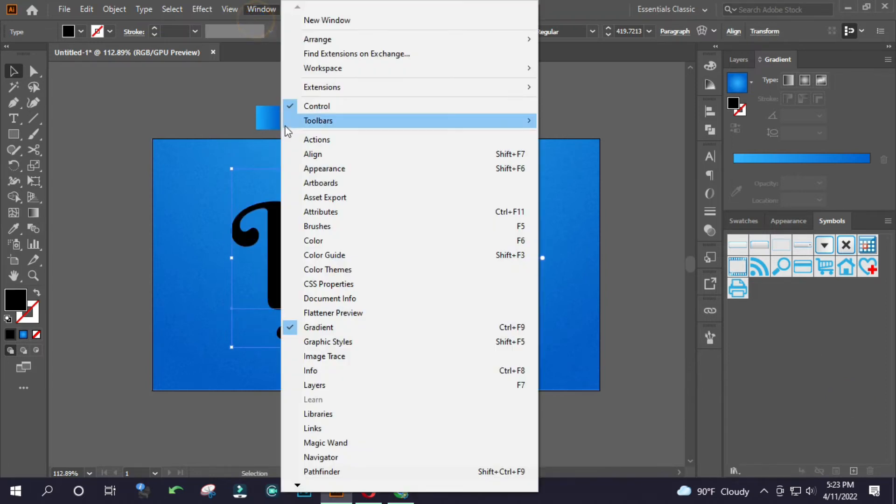
pyautogui.click(348, 171)
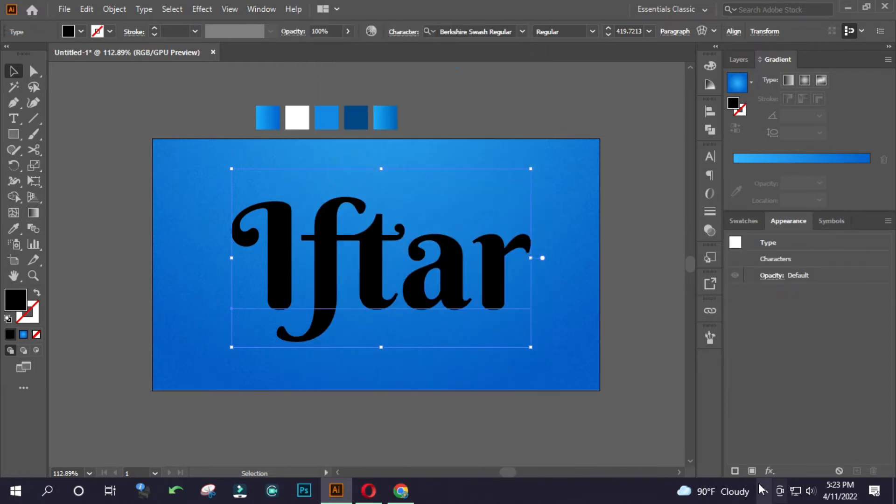
# Add a new fill to the Iftar text and sample its colour from the white swatch above the artboard.
pyautogui.click(752, 470)
pyautogui.scroll(3, 457, 322)
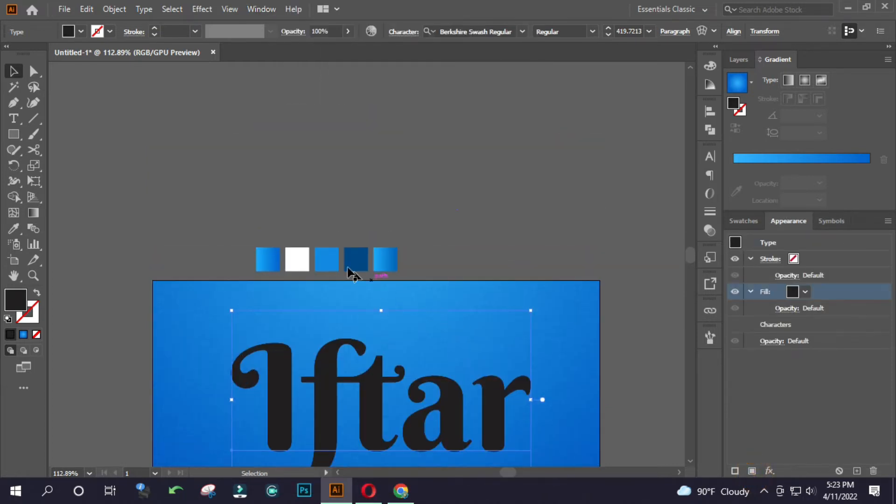
pyautogui.press('i')
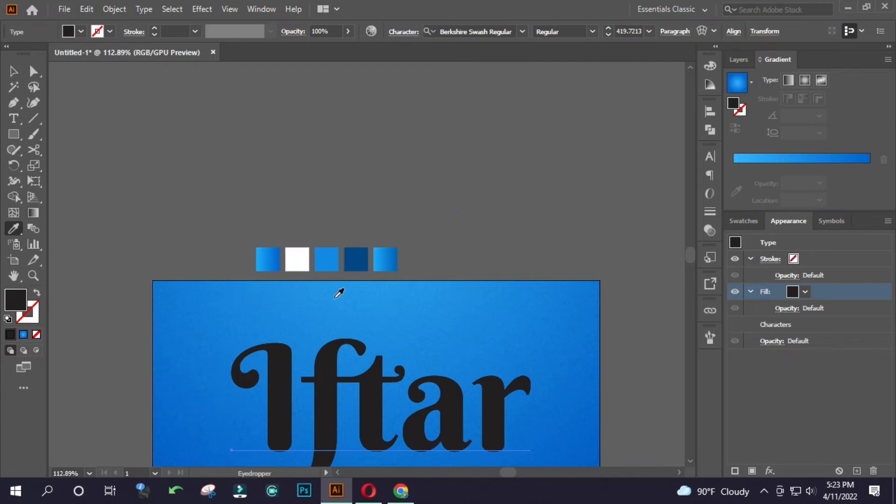
pyautogui.click(302, 259)
pyautogui.scroll(-3, 379, 195)
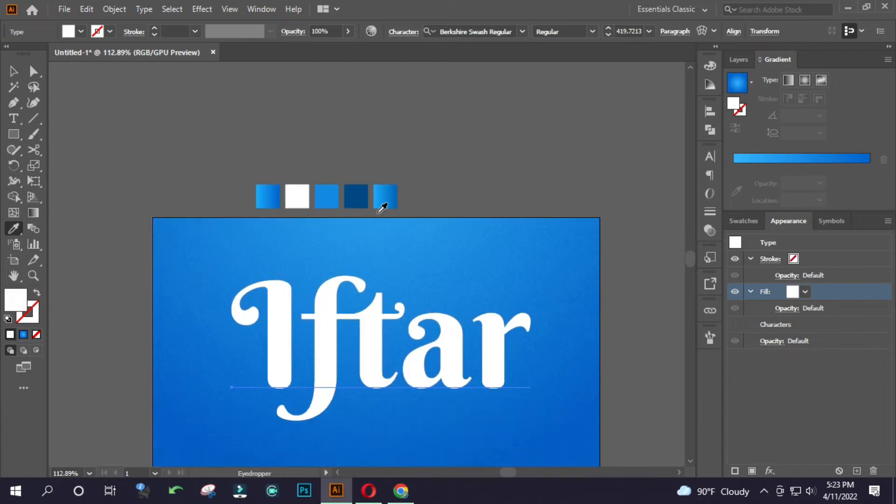
pyautogui.press('v')
pyautogui.click(505, 110)
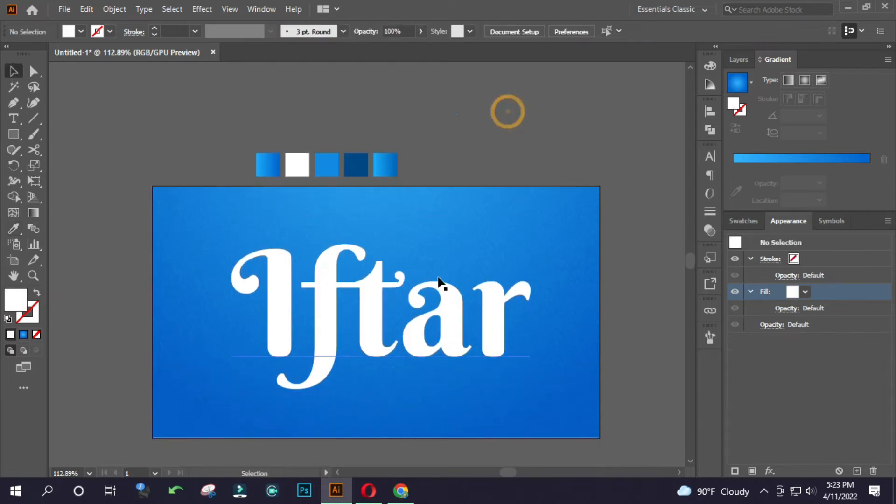
# Apply a Multiply drop shadow with 50% opacity and 7 px blur to the white fill of the Iftar text.
pyautogui.click(436, 315)
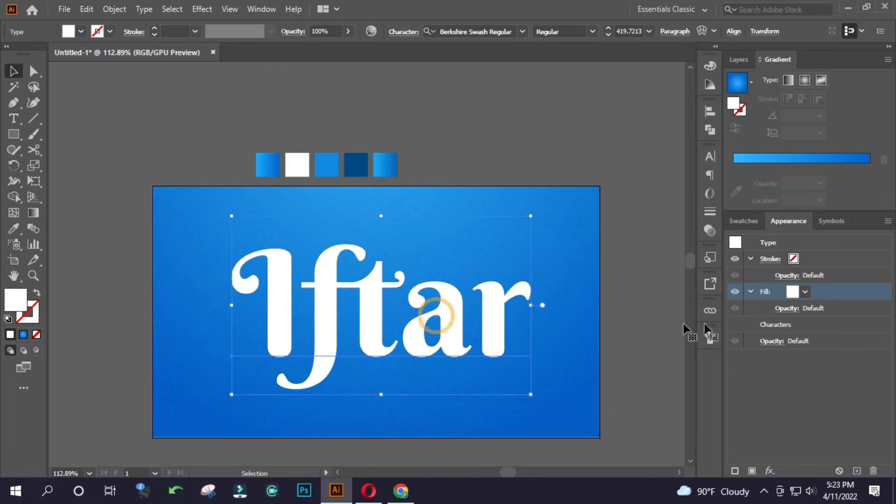
pyautogui.click(770, 471)
pyautogui.moveTo(804, 272)
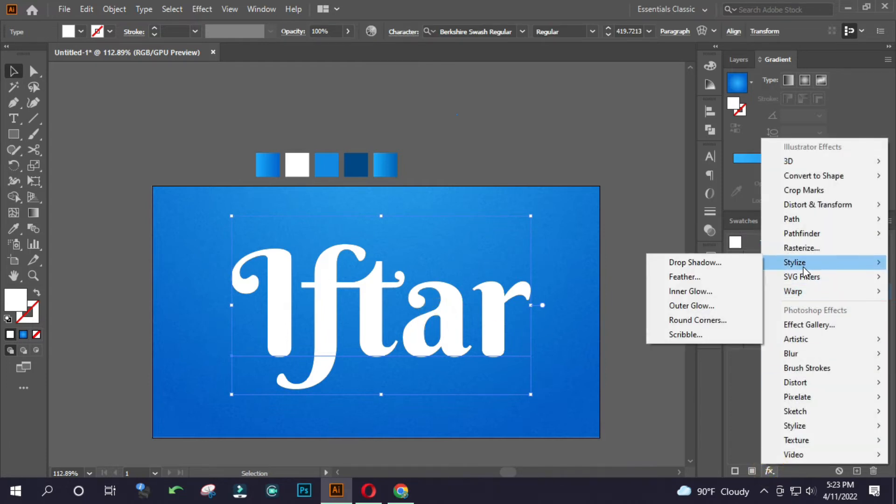
pyautogui.click(716, 264)
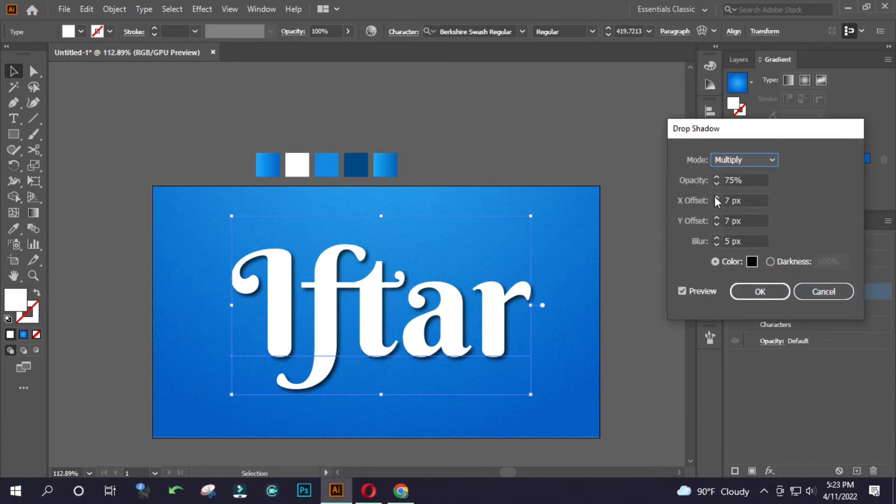
pyautogui.doubleClick(745, 178)
pyautogui.write('50')
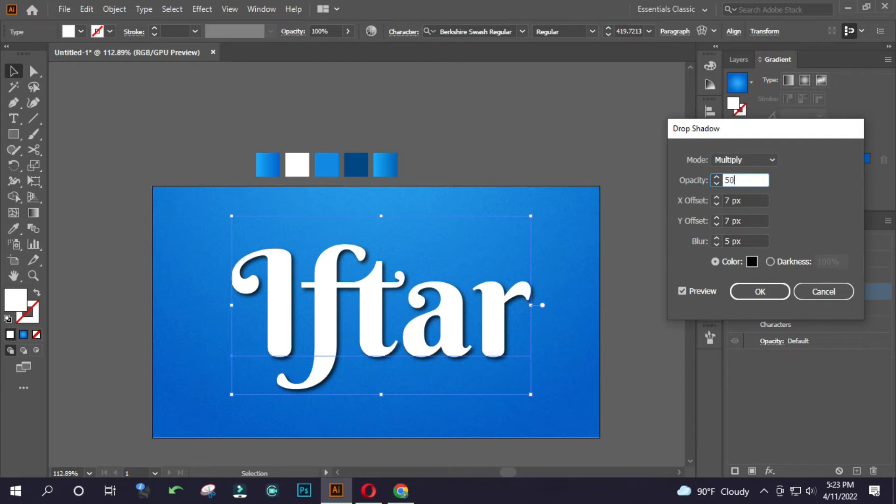
pyautogui.click(734, 241)
pyautogui.press('Up')
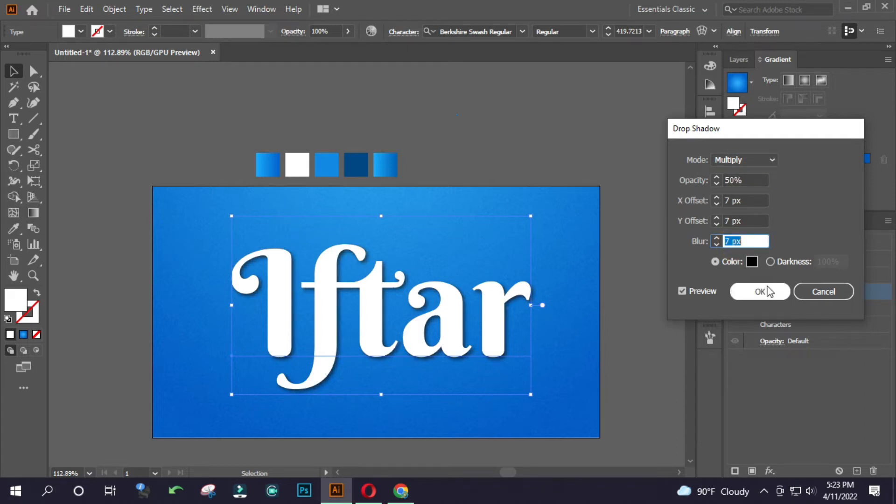
pyautogui.click(768, 294)
# Add a second fill beneath the Iftar text's white fill and sample its colour from the medium blue swatch.
pyautogui.click(609, 276)
pyautogui.moveTo(364, 294); pyautogui.dragTo(425, 304)
pyautogui.click(422, 294)
pyautogui.click(594, 225)
pyautogui.moveTo(307, 298); pyautogui.dragTo(390, 300)
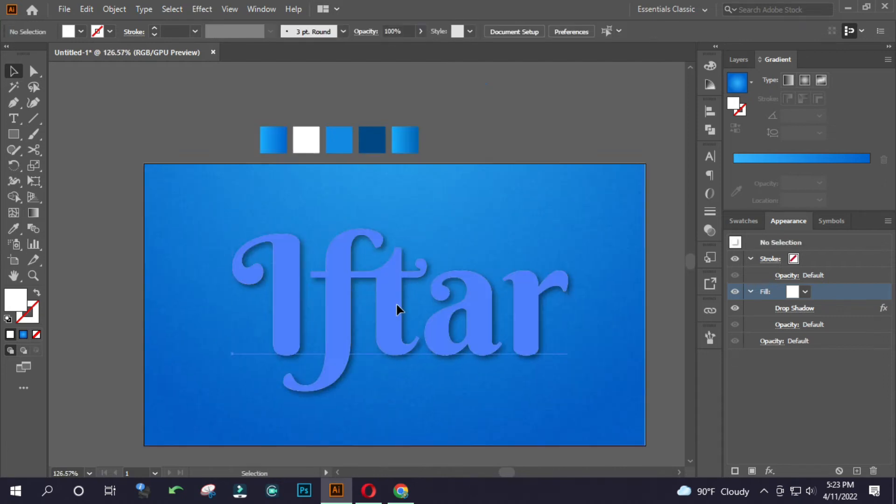
pyautogui.click(398, 309)
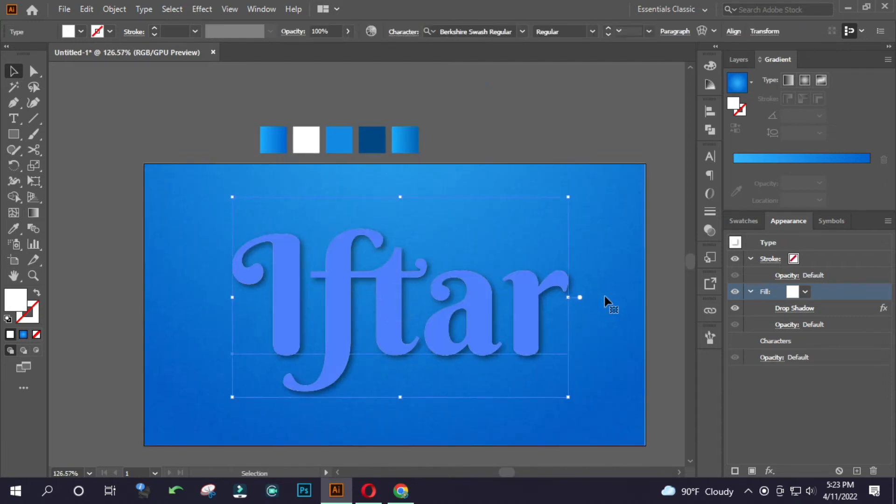
pyautogui.click(792, 342)
pyautogui.click(752, 470)
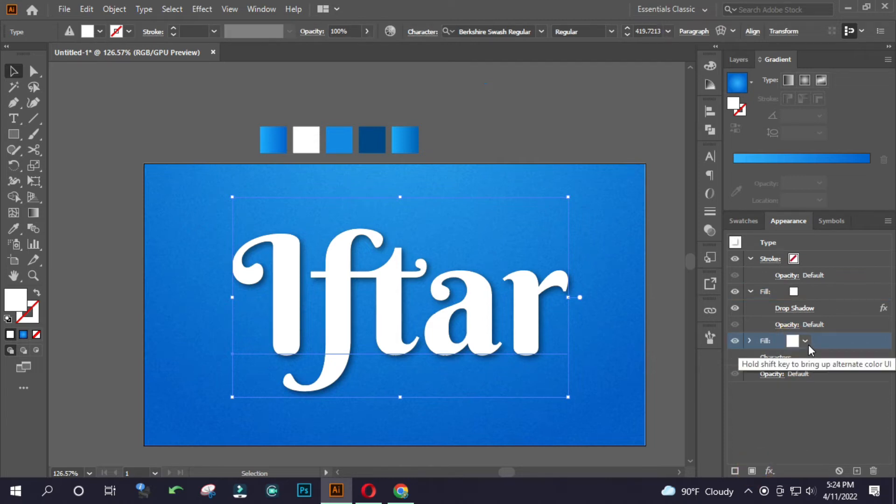
pyautogui.press('i')
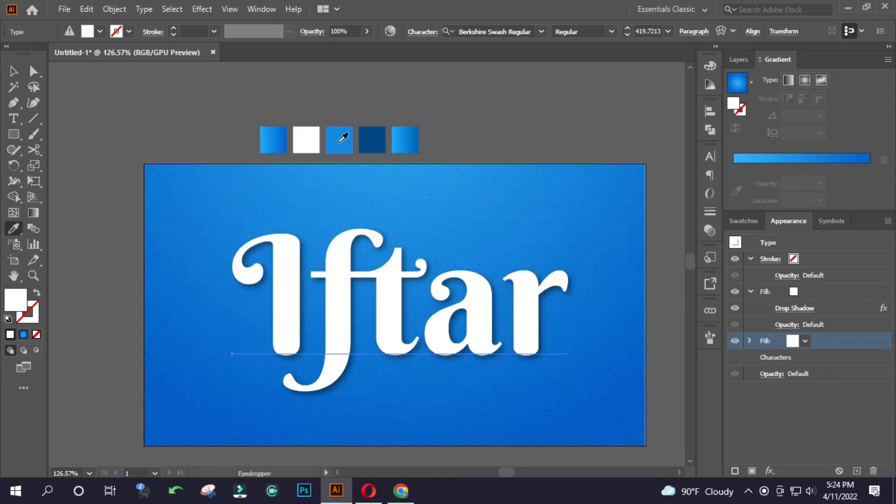
pyautogui.click(334, 138)
pyautogui.press('v')
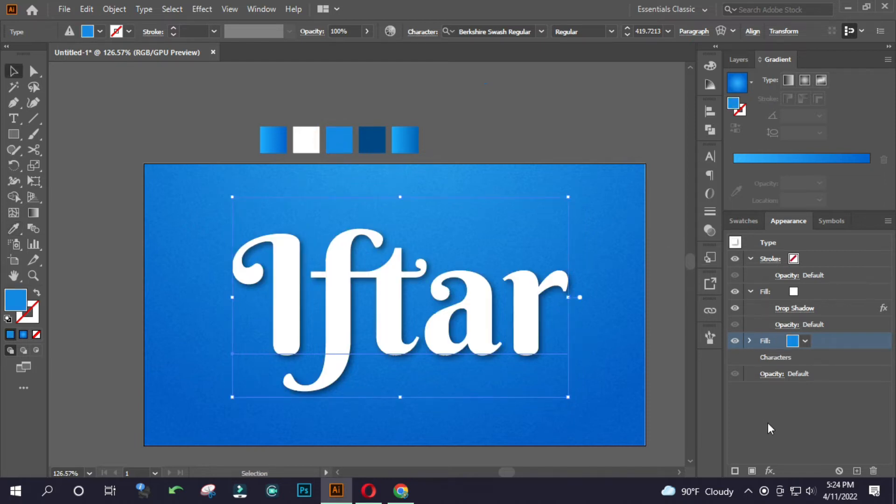
# Apply an Offset Path effect of 7 px with round joins to the blue fill.
pyautogui.click(769, 470)
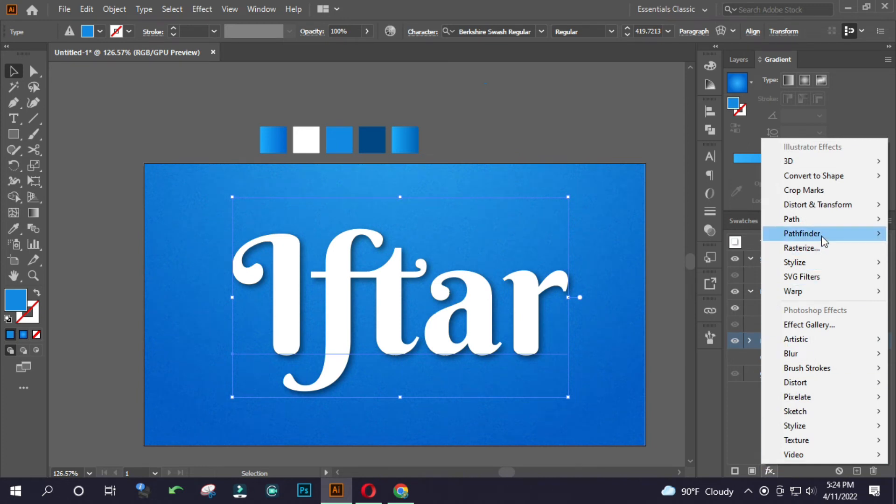
pyautogui.moveTo(815, 218)
pyautogui.click(721, 219)
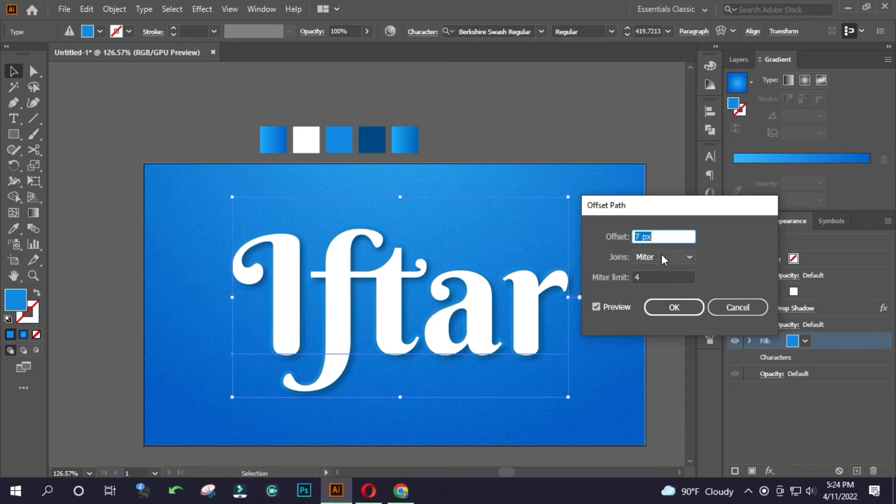
pyautogui.click(661, 255)
pyautogui.click(664, 284)
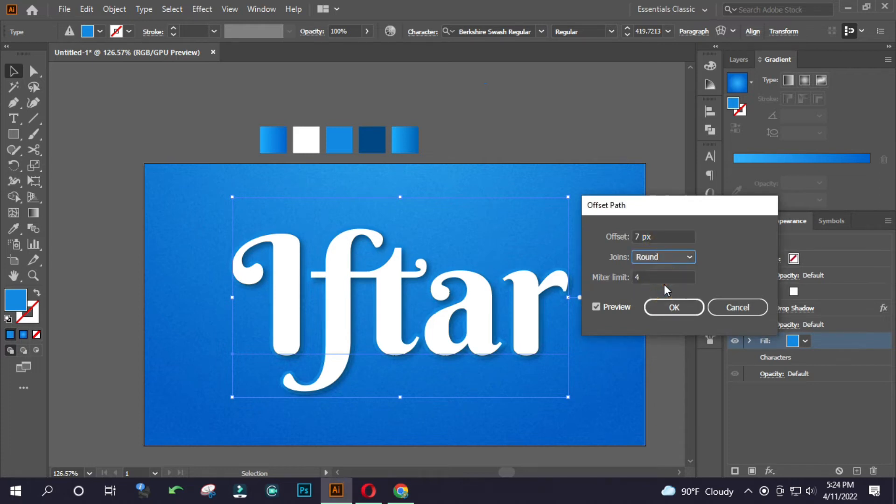
pyautogui.click(677, 306)
# Lighten the blue fill with Recolor Artwork, setting its saturation to 68% and brightness to 100%.
pyautogui.click(805, 341)
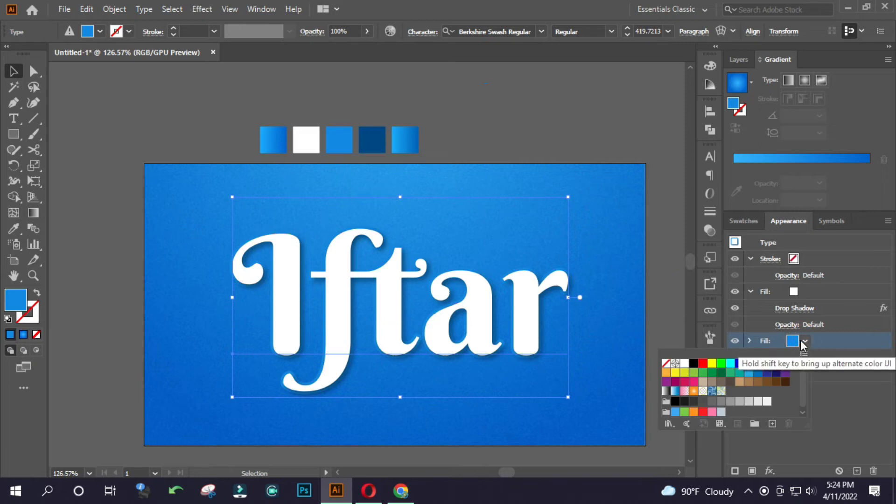
pyautogui.click(803, 342)
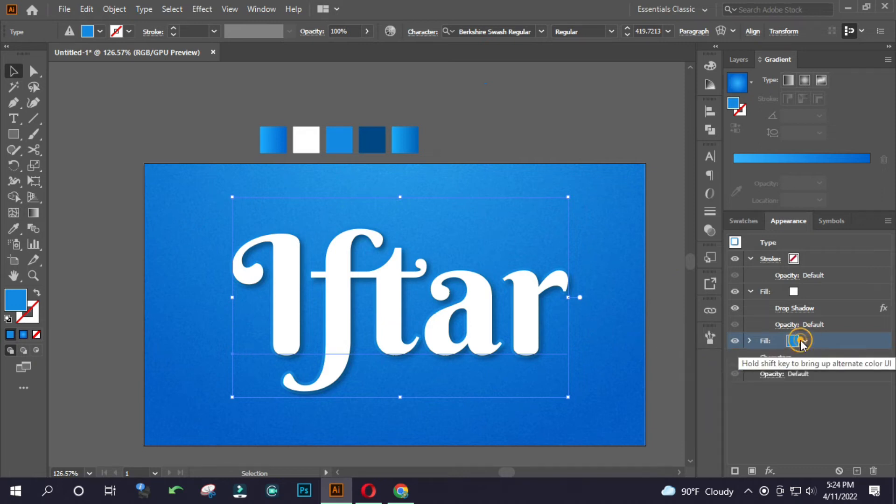
pyautogui.click(391, 32)
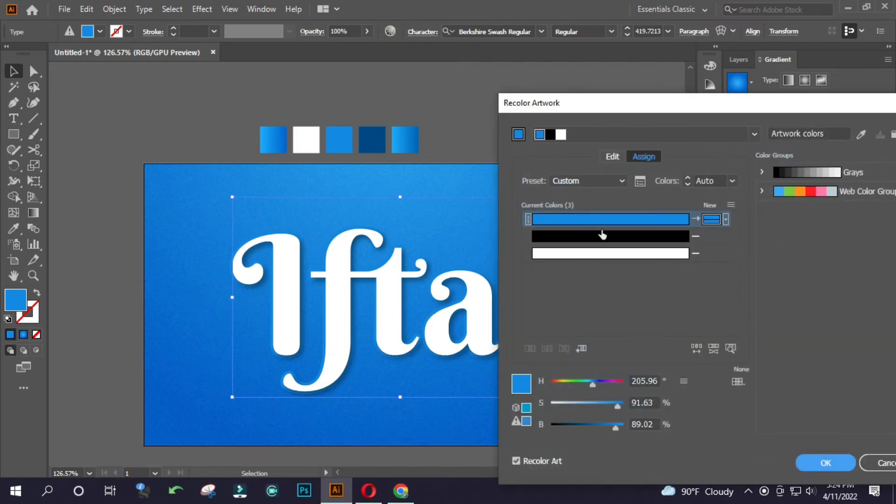
pyautogui.click(664, 226)
pyautogui.moveTo(611, 404)
pyautogui.mouseDown()
pyautogui.moveTo(572, 403)
pyautogui.moveTo(618, 427)
pyautogui.moveTo(634, 424)
pyautogui.moveTo(600, 405)
pyautogui.mouseUp()
pyautogui.click(600, 406)
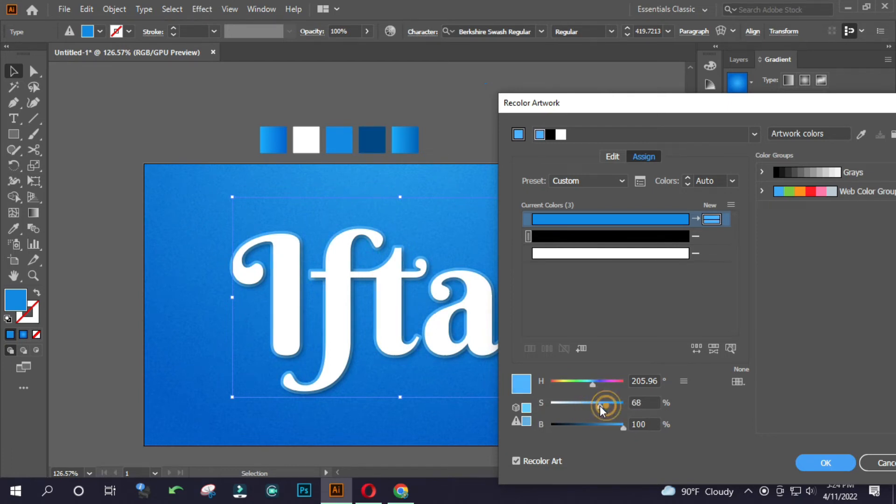
pyautogui.click(810, 463)
# Add a third fill below the light blue one and sample its colour from the dark blue swatch.
pyautogui.moveTo(368, 329)
pyautogui.mouseDown()
pyautogui.moveTo(316, 320)
pyautogui.moveTo(517, 345)
pyautogui.moveTo(359, 335)
pyautogui.mouseUp()
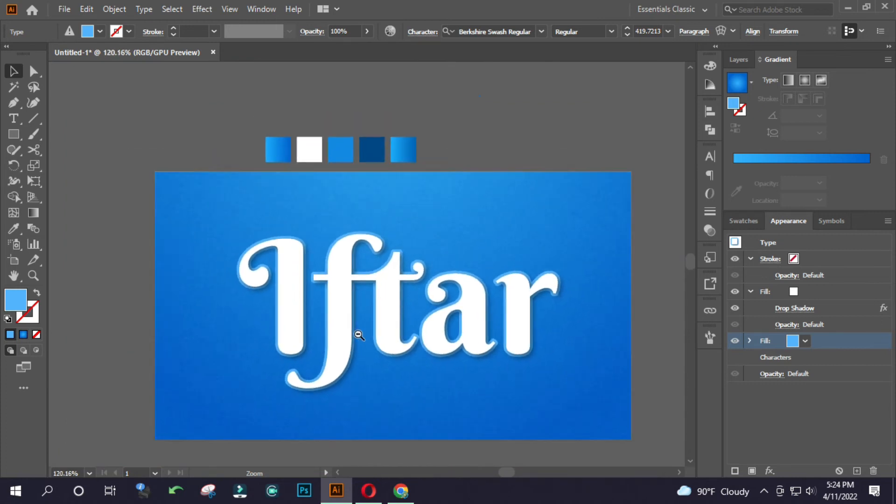
pyautogui.click(791, 357)
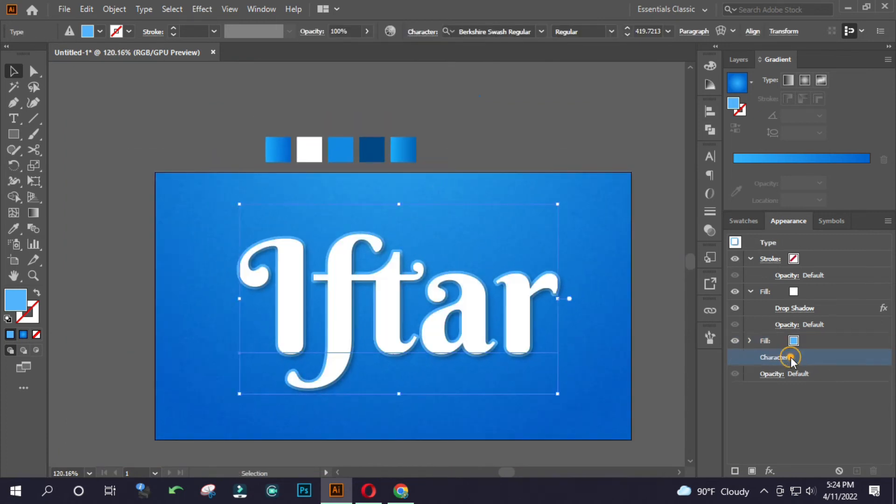
pyautogui.click(754, 468)
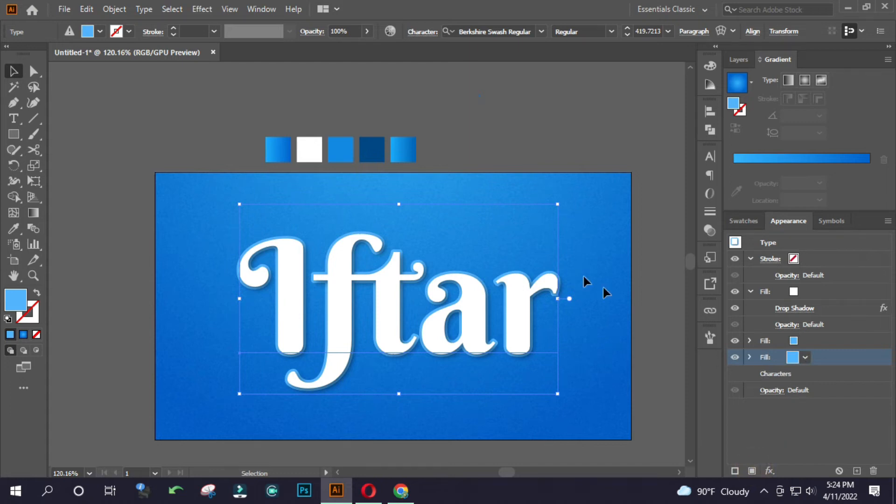
pyautogui.press('i')
pyautogui.click(376, 161)
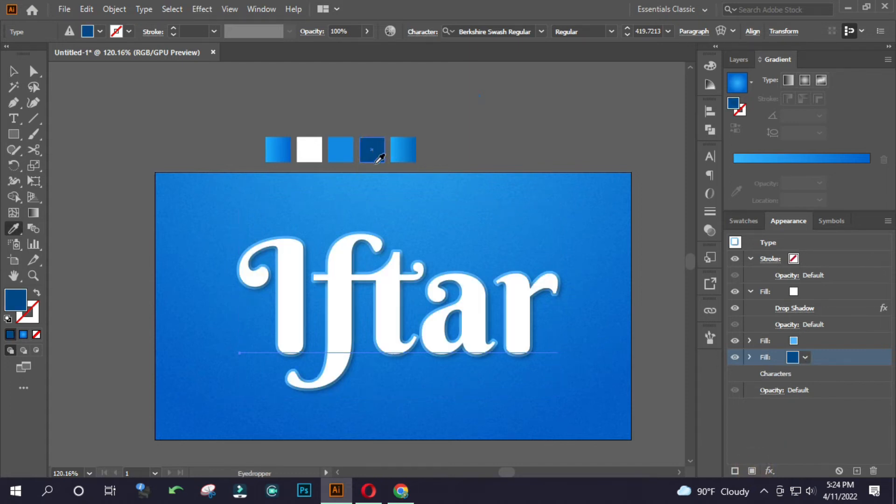
pyautogui.scroll(1, 522, 304)
pyautogui.press('v')
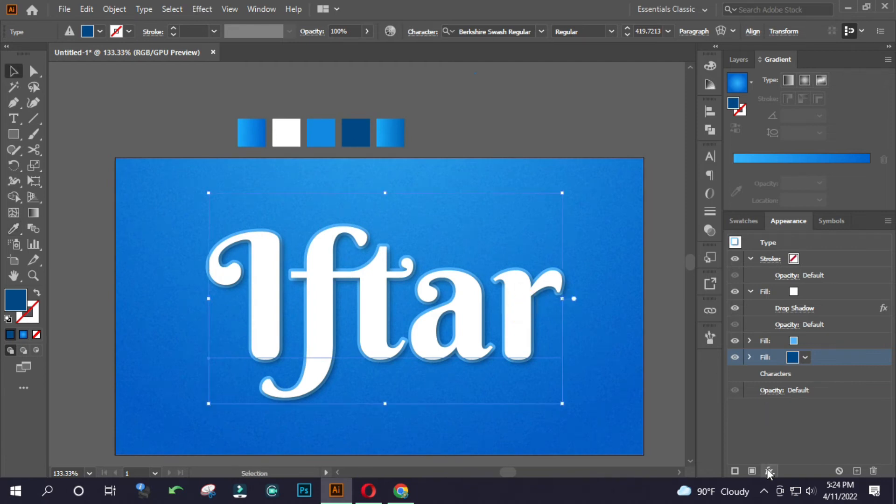
# Apply an Offset Path effect of 12 px with round joins to the dark blue fill.
pyautogui.click(769, 472)
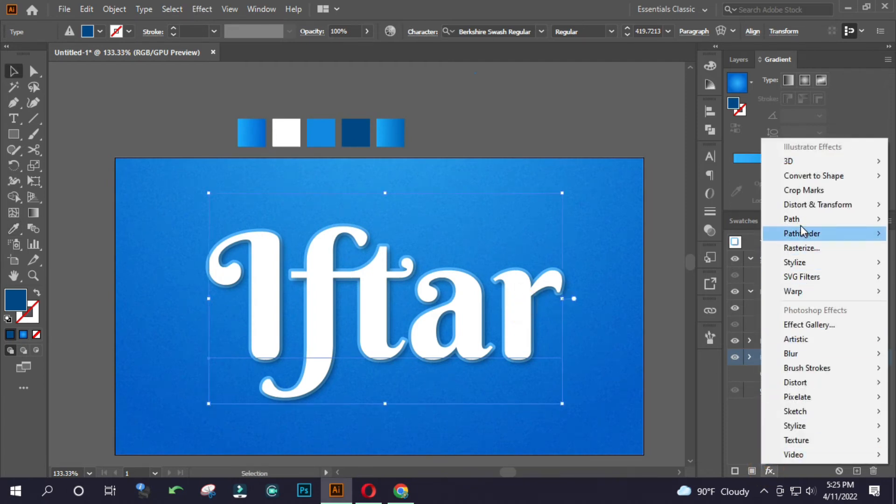
pyautogui.moveTo(793, 219)
pyautogui.click(720, 220)
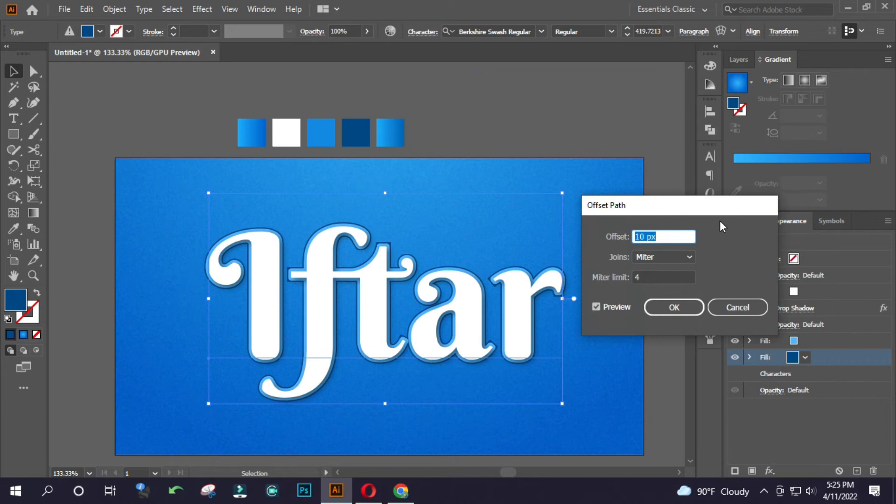
pyautogui.click(656, 258)
pyautogui.click(663, 288)
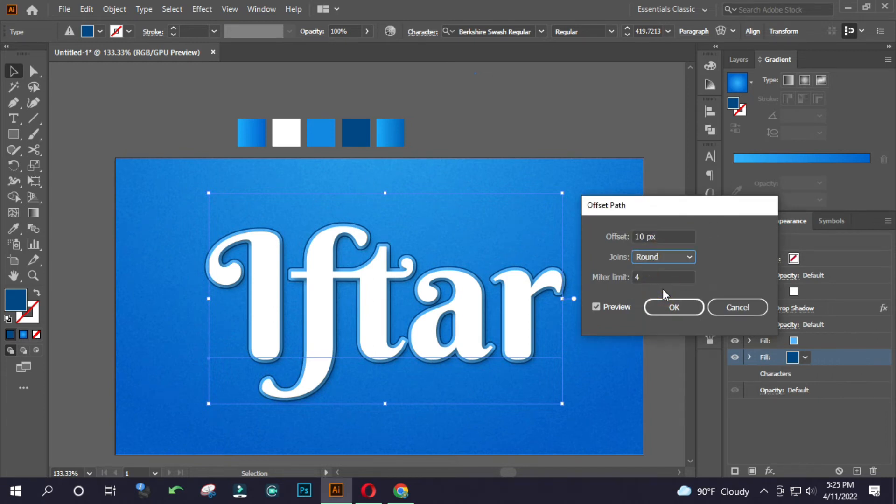
pyautogui.click(666, 235)
pyautogui.press('Up')
pyautogui.press('Up')
pyautogui.press('Up')
pyautogui.press('Up')
pyautogui.press('Up')
pyautogui.press('Up')
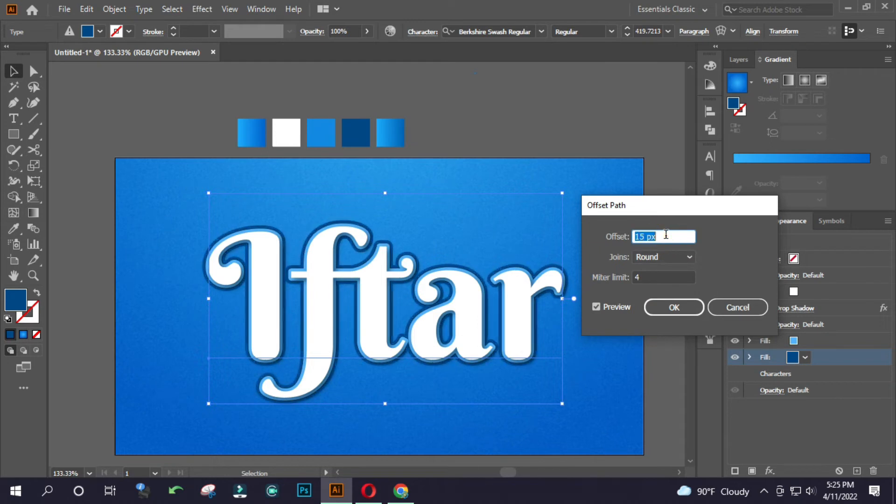
pyautogui.press('Down')
pyautogui.press('Down')
pyautogui.press('Down')
pyautogui.press('Down')
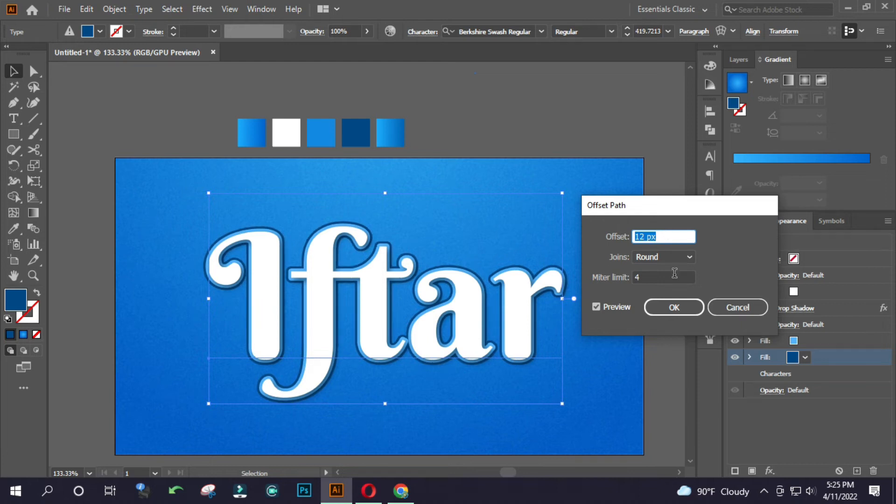
pyautogui.click(674, 307)
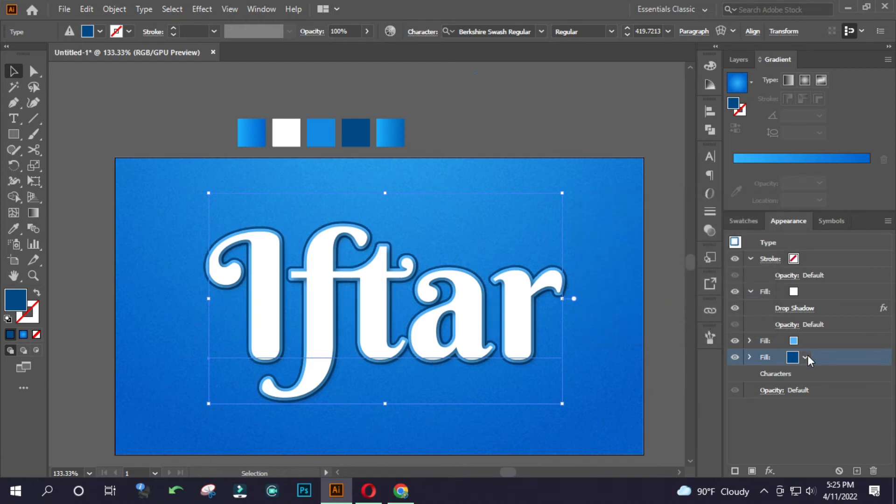
# Examine the layered blue outlines around the Iftar lettering up close.
pyautogui.hotkey('ctrl', 'space')
pyautogui.moveTo(407, 280); pyautogui.dragTo(390, 269)
pyautogui.press('space')
pyautogui.hotkey('ctrl', 'space')
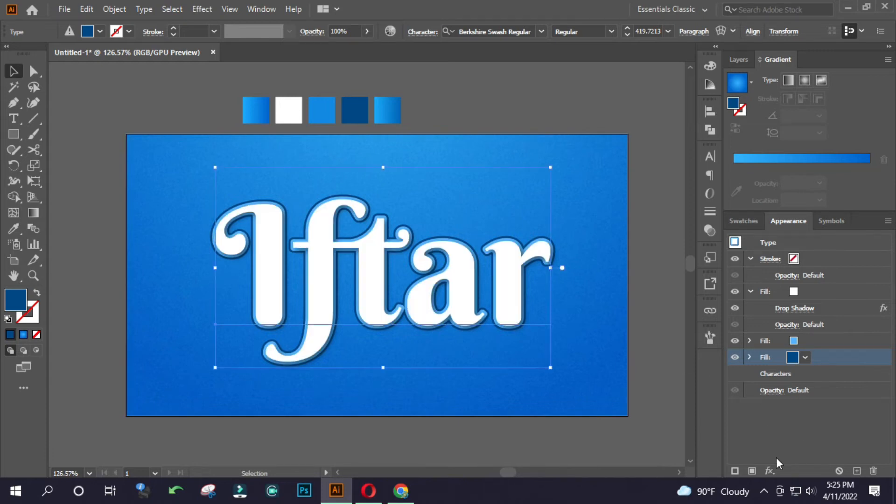
pyautogui.click(770, 468)
pyautogui.click(721, 423)
pyautogui.scroll(8, 429, 250)
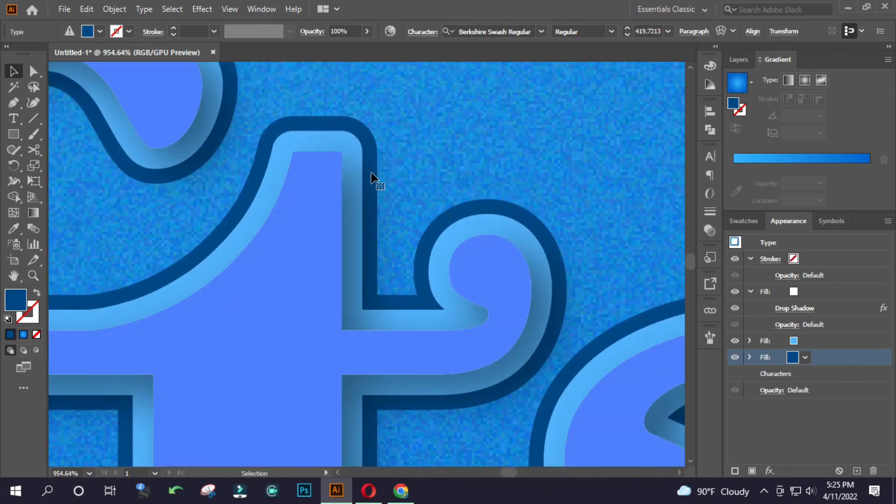
pyautogui.scroll(-8, 491, 207)
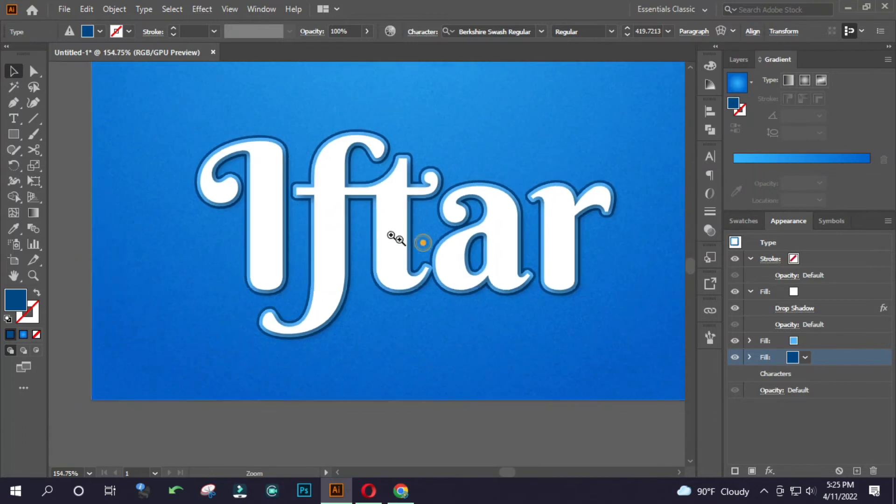
# Add a Transform effect with 20 copies to the dark blue fill.
pyautogui.click(769, 470)
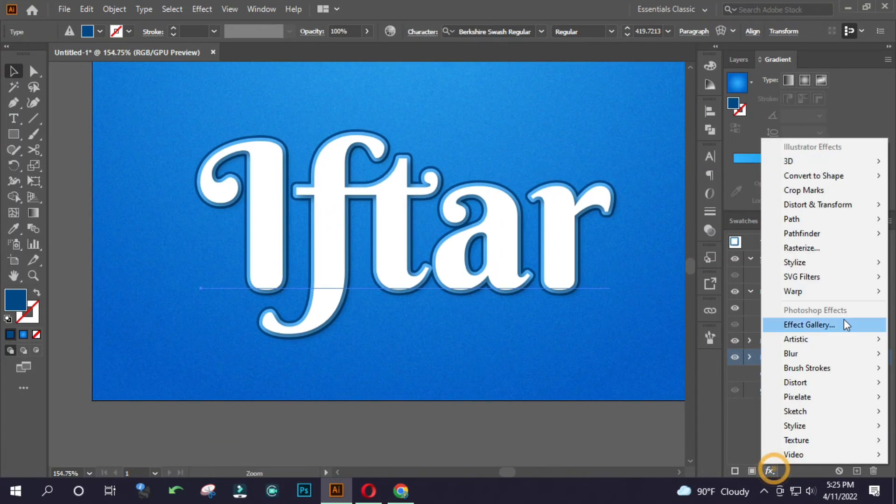
pyautogui.moveTo(810, 206)
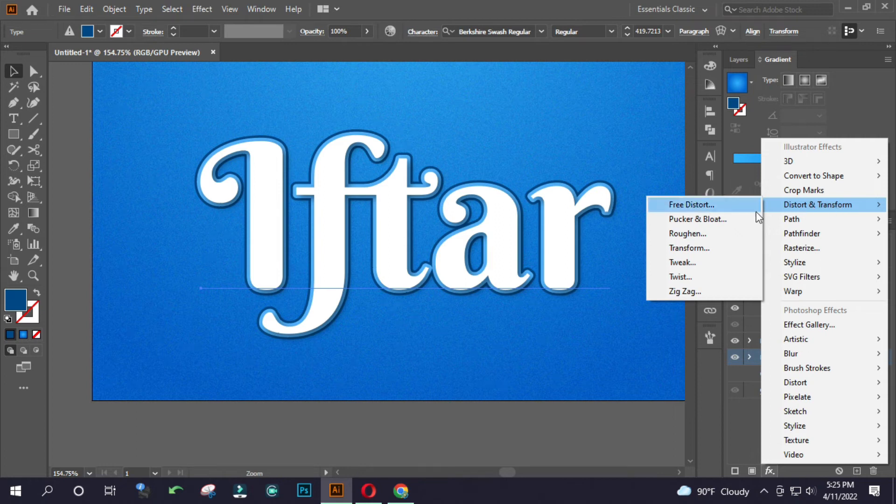
pyautogui.click(726, 247)
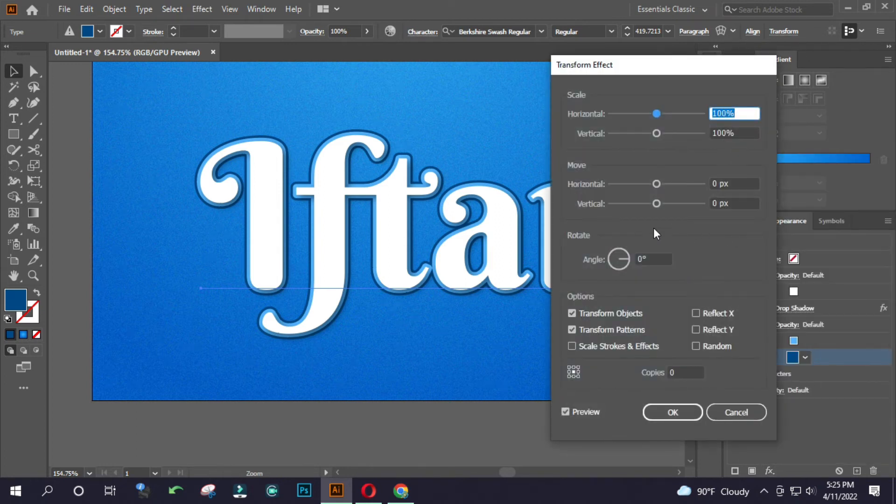
pyautogui.click(679, 371)
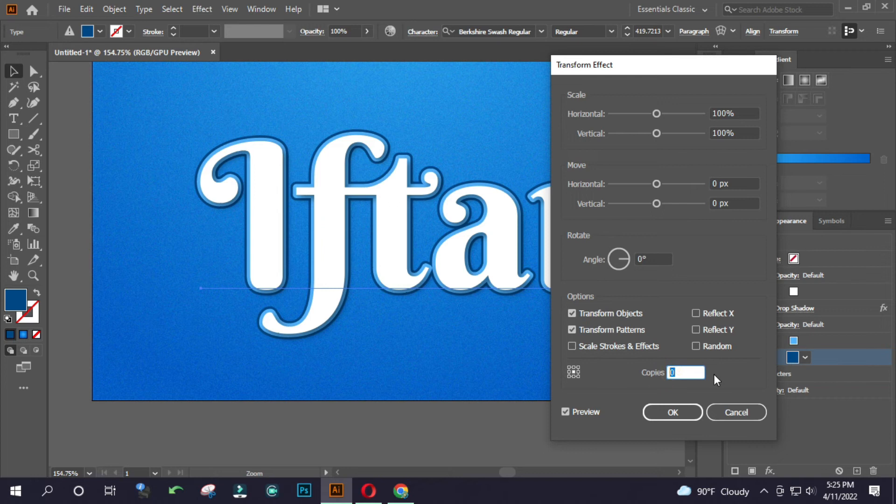
pyautogui.write('20')
pyautogui.moveTo(686, 75); pyautogui.dragTo(747, 92)
# Move the transform copies 0.3 px horizontally and slightly upward, apply the effect, and deselect the text.
pyautogui.click(792, 202)
pyautogui.press('Up')
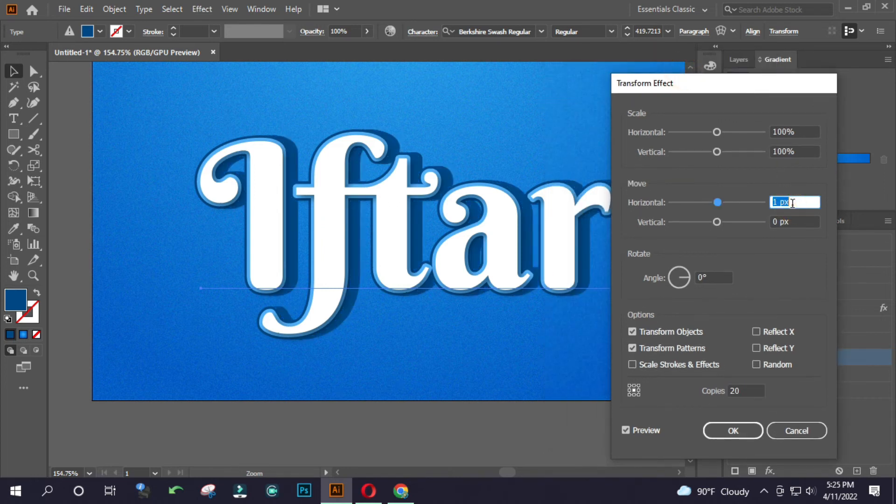
pyautogui.press('Down')
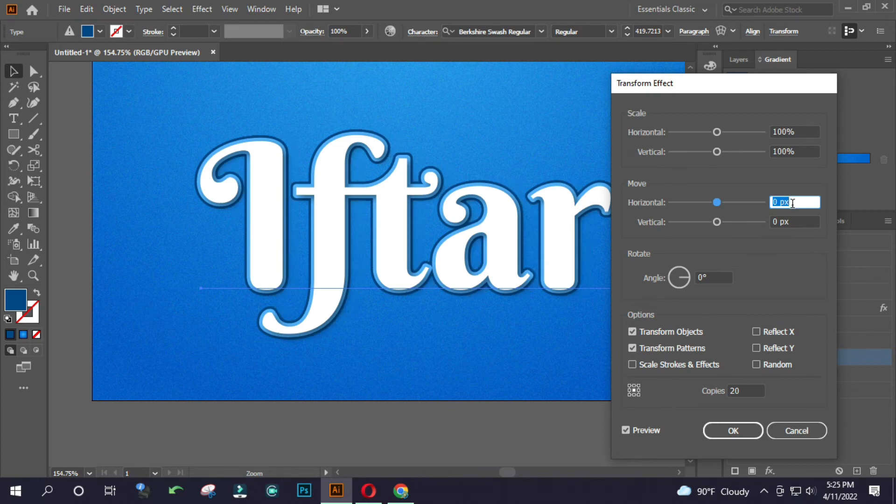
pyautogui.write('.2')
pyautogui.press('Tab')
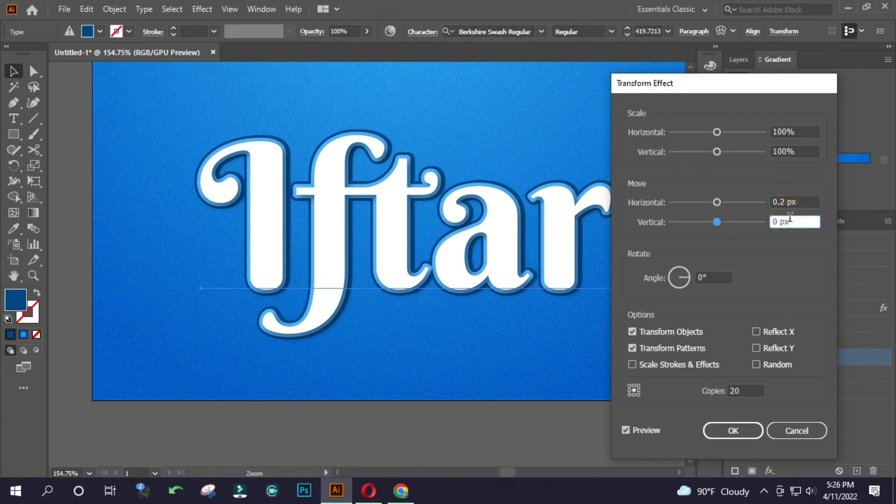
pyautogui.moveTo(795, 222); pyautogui.dragTo(751, 221)
pyautogui.write('-.1')
pyautogui.click(794, 200)
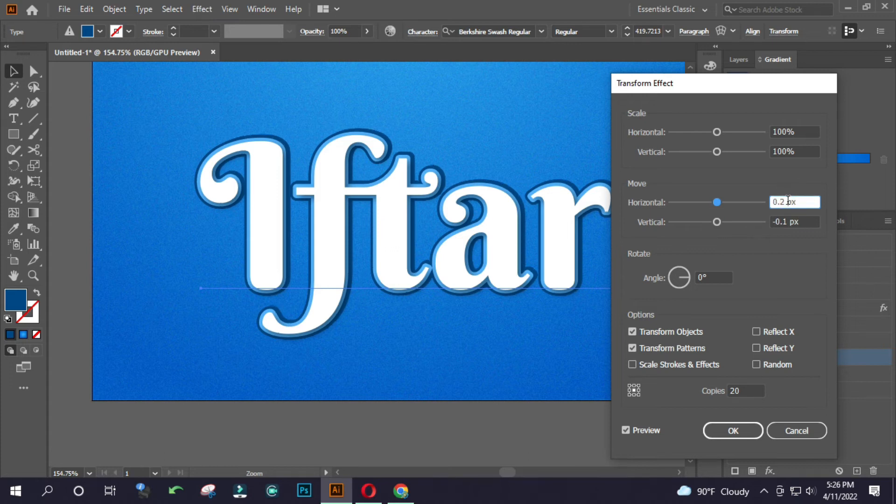
pyautogui.write('3')
pyautogui.click(786, 225)
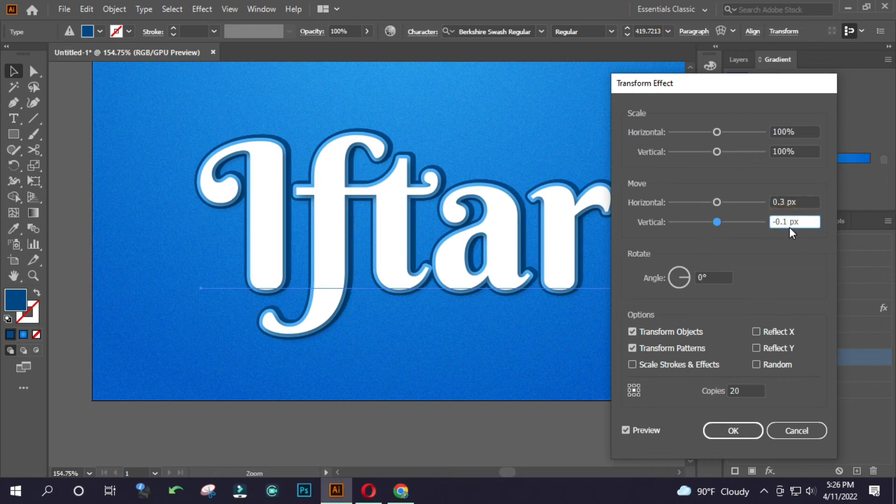
pyautogui.press('BackSpace')
pyautogui.click(789, 202)
pyautogui.click(733, 429)
pyautogui.moveTo(318, 280); pyautogui.dragTo(222, 272)
pyautogui.keyDown('ctrl'); pyautogui.click(601, 226); pyautogui.keyUp('ctrl')
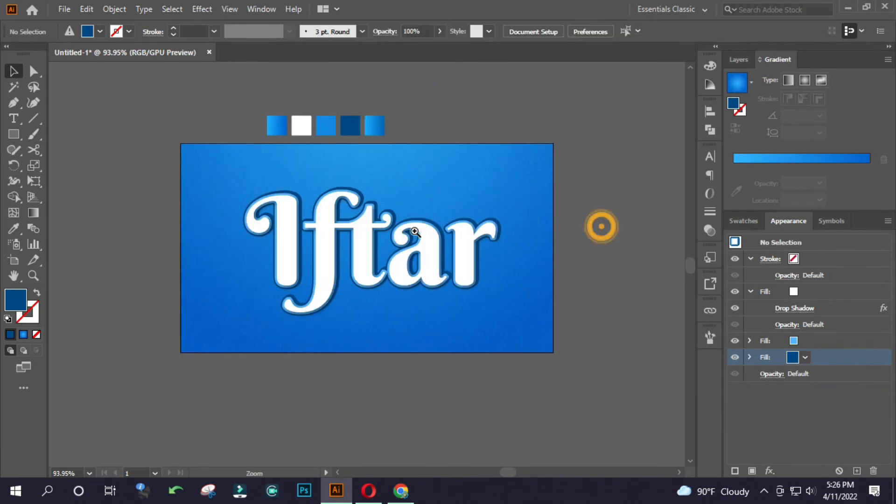
# Add a Multiply drop shadow to the Iftar text's dark blue fill with a Y offset of -6 px.
pyautogui.click(414, 232)
pyautogui.click(443, 238)
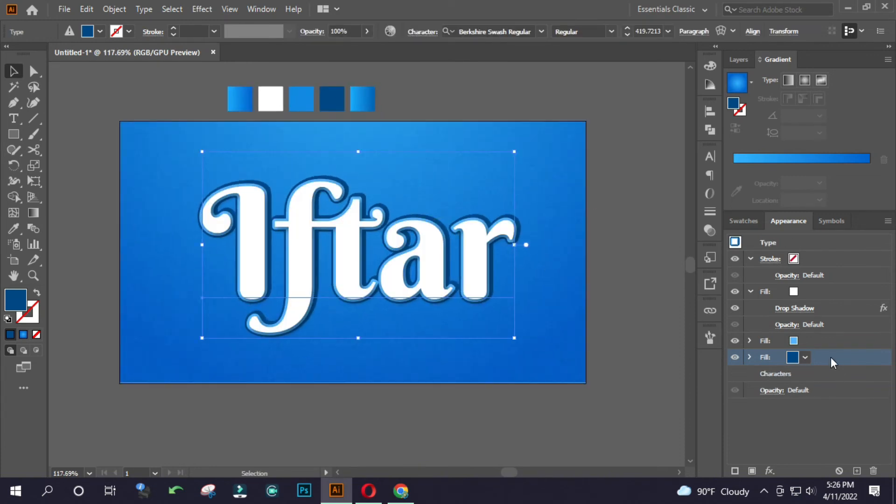
pyautogui.click(769, 470)
pyautogui.click(816, 261)
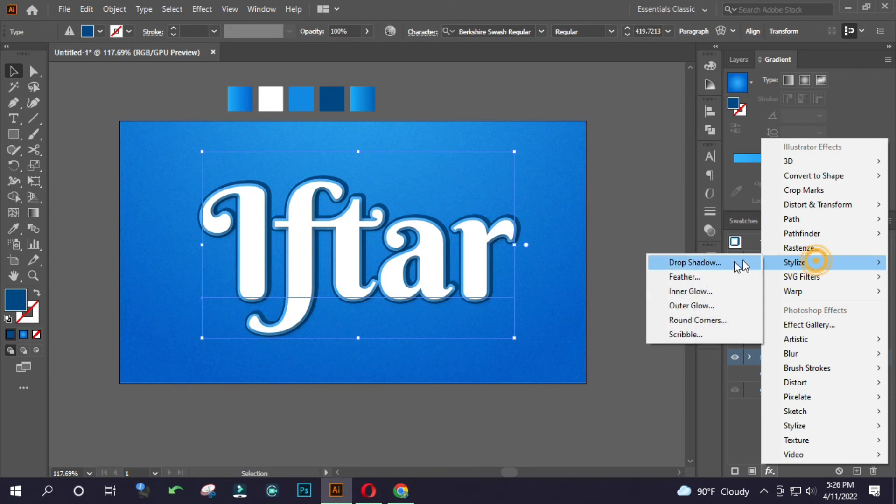
pyautogui.click(742, 264)
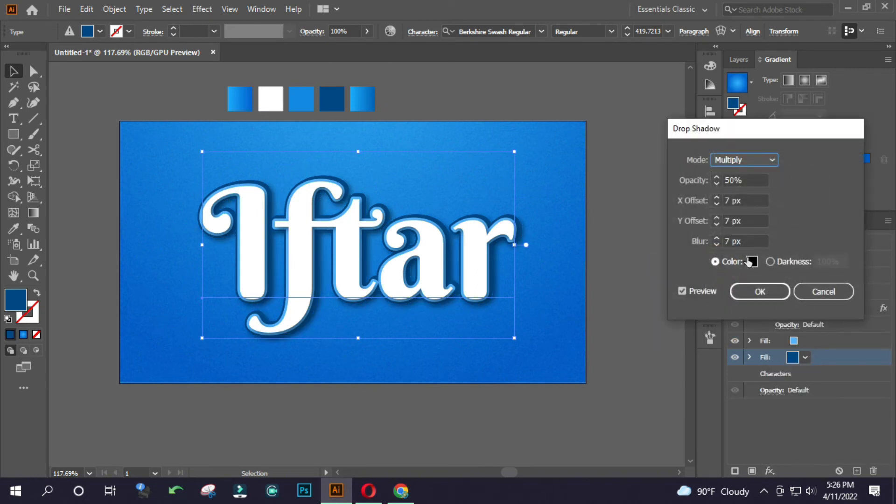
pyautogui.click(752, 221)
pyautogui.press('Down')
pyautogui.press('Down')
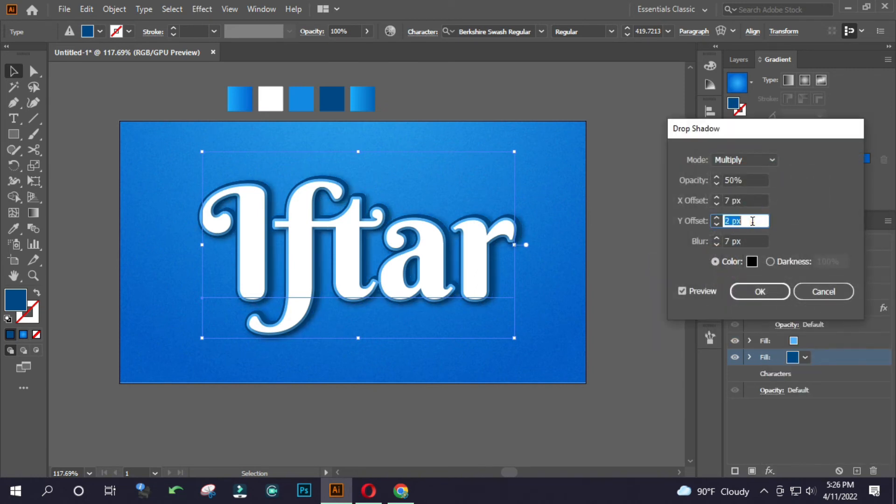
pyautogui.press('Down')
pyautogui.press('Down')
pyautogui.press('Down')
pyautogui.press('Down')
pyautogui.press('Down')
pyautogui.press('Down')
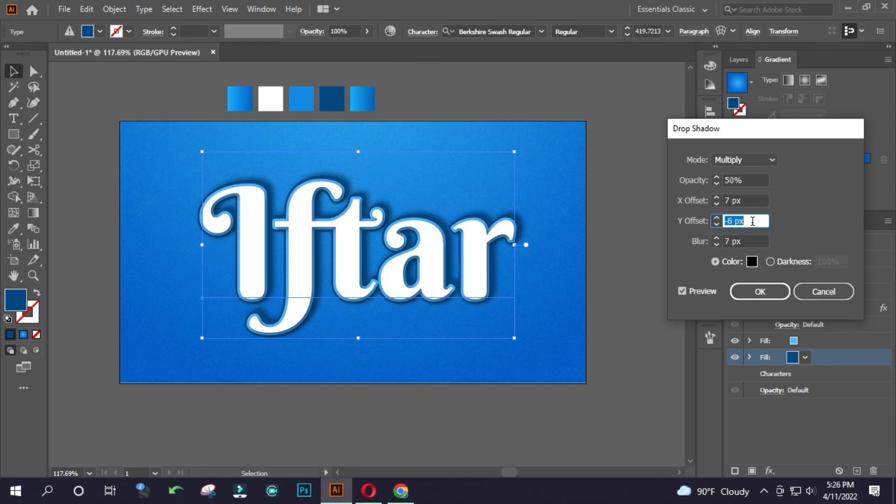
# Try the drop shadow with an X offset of 0 px and a Y offset of -7 px.
pyautogui.click(746, 200)
pyautogui.press('Down')
pyautogui.press('Down')
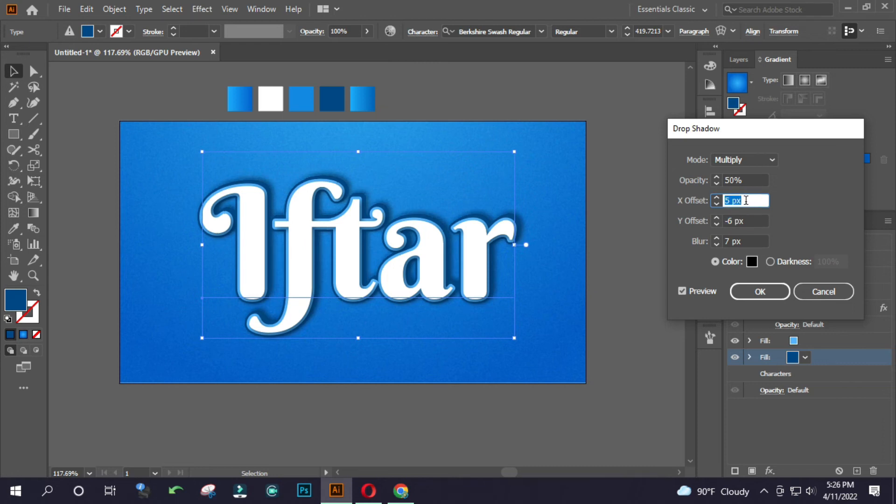
pyautogui.press('Down')
pyautogui.press('Down')
pyautogui.press('Down')
pyautogui.press('Down')
pyautogui.press('Down')
pyautogui.press('Up')
pyautogui.press('Up')
pyautogui.press('Up')
pyautogui.press('Up')
pyautogui.press('Up')
pyautogui.press('Up')
pyautogui.press('Up')
pyautogui.press('Up')
pyautogui.press('Up')
pyautogui.press('Up')
pyautogui.press('Up')
pyautogui.press('Up')
pyautogui.press('Up')
pyautogui.press('Up')
pyautogui.press('Up')
pyautogui.press('Up')
pyautogui.press('Up')
pyautogui.write('0')
pyautogui.click(742, 218)
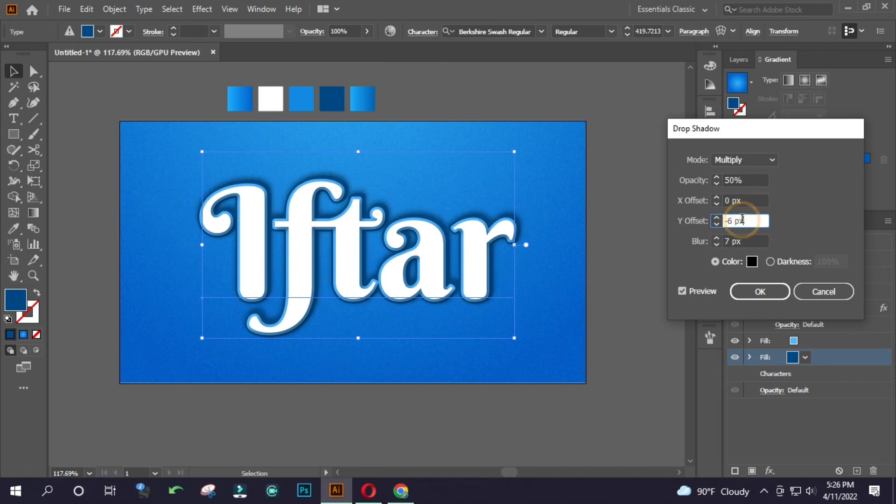
pyautogui.press('Down')
pyautogui.press('Down')
pyautogui.press('Down')
pyautogui.press('Down')
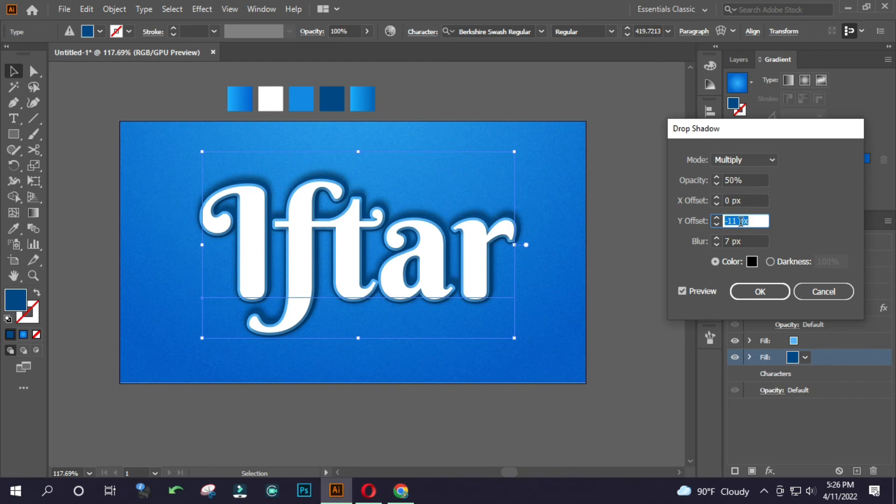
pyautogui.press('Up')
# Set the drop shadow's X offset to 3 px and its Y offset to -5 px.
pyautogui.click(745, 200)
pyautogui.press('Up')
pyautogui.press('Up')
pyautogui.press('Up')
pyautogui.press('Up')
pyautogui.press('Up')
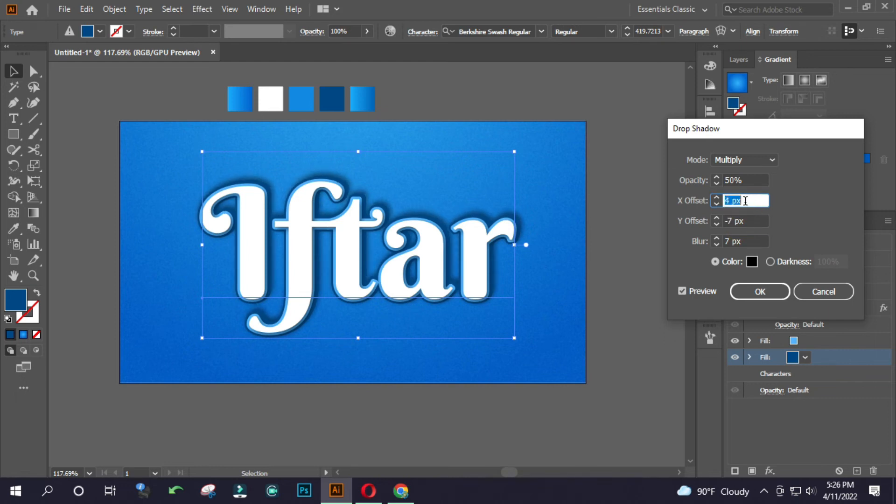
pyautogui.click(734, 220)
pyautogui.write('-5')
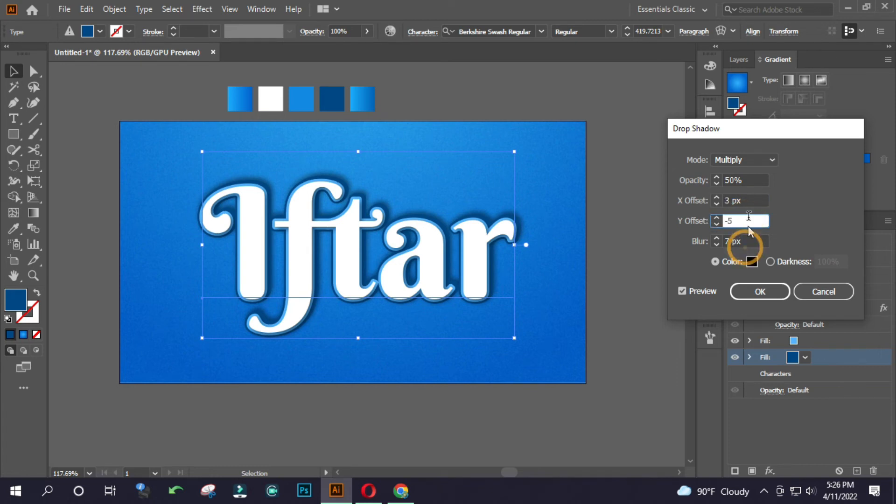
# Try a drop shadow opacity of 75% and return it to 50%.
pyautogui.click(707, 181)
pyautogui.write('75')
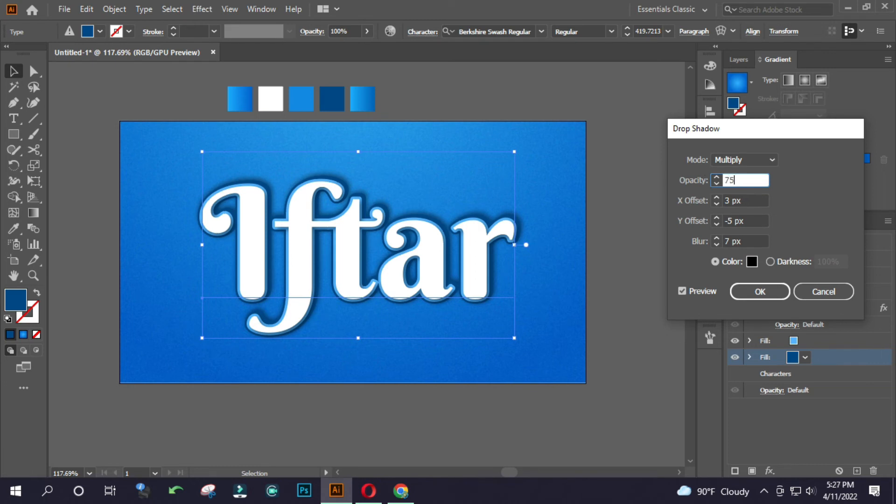
pyautogui.click(745, 222)
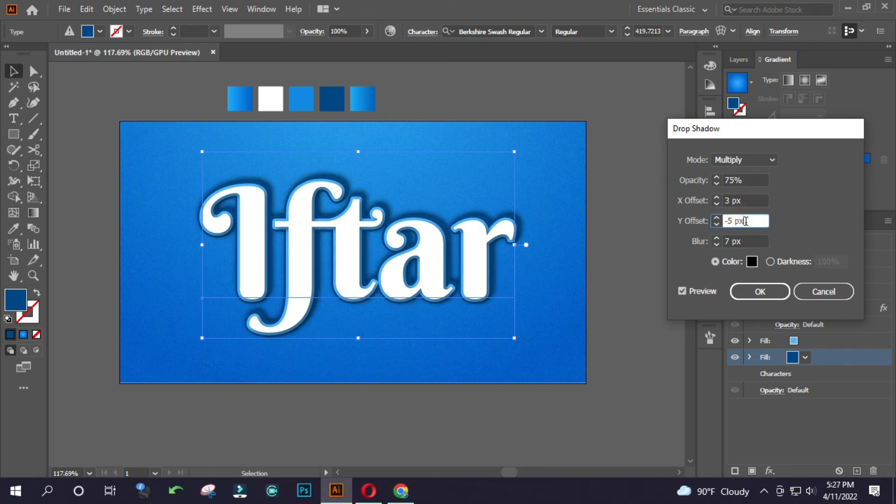
pyautogui.click(747, 181)
pyautogui.write('5')
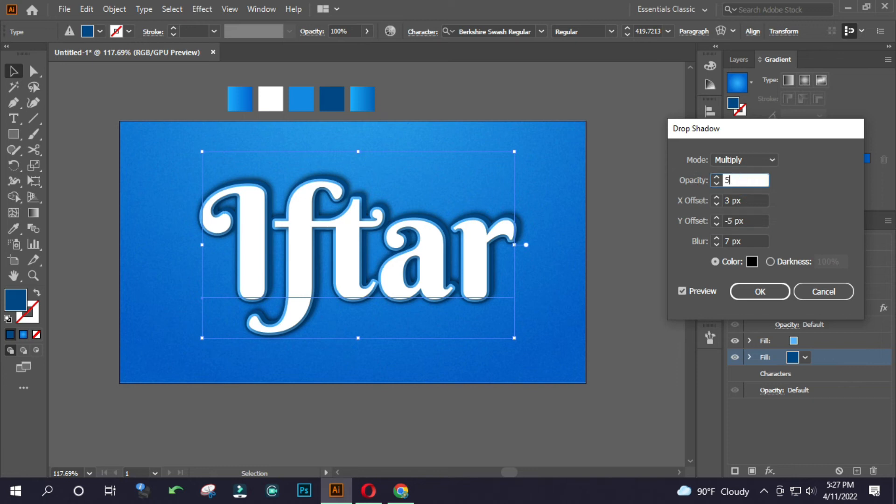
pyautogui.write('0')
pyautogui.click(744, 221)
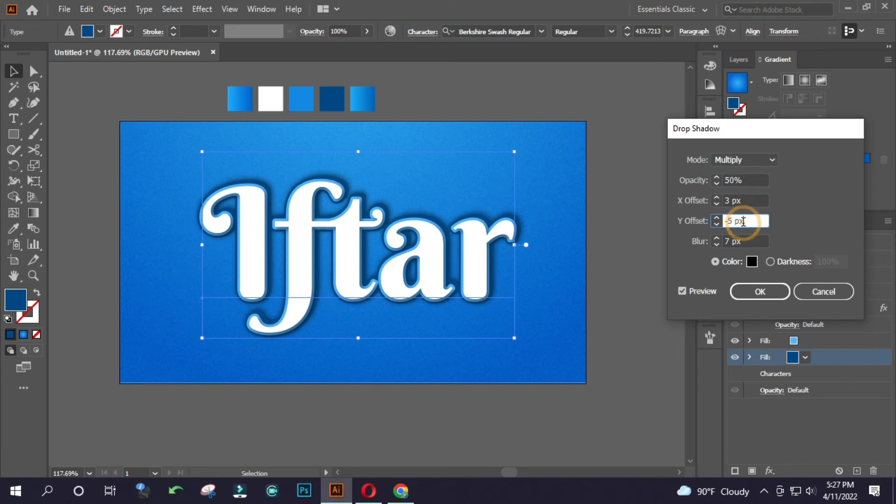
# Apply the drop shadow, check the lettering while deselected, and reselect the Iftar text.
pyautogui.click(759, 292)
pyautogui.click(590, 266)
pyautogui.moveTo(323, 266)
pyautogui.mouseDown()
pyautogui.moveTo(191, 261)
pyautogui.moveTo(326, 262)
pyautogui.mouseUp()
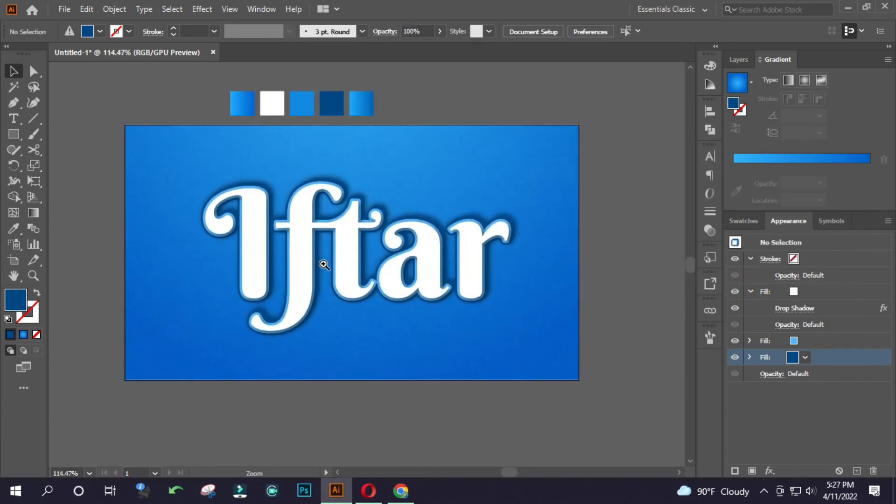
pyautogui.click(362, 247)
pyautogui.click(610, 228)
pyautogui.click(356, 206)
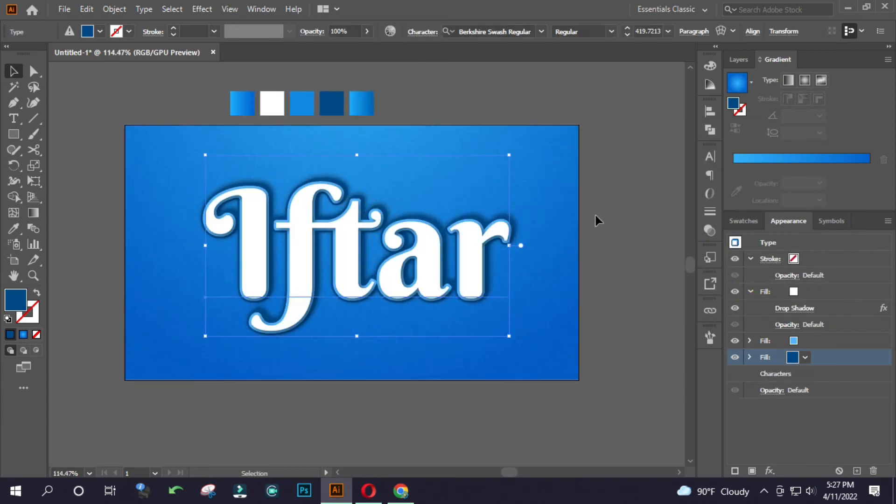
pyautogui.click(770, 471)
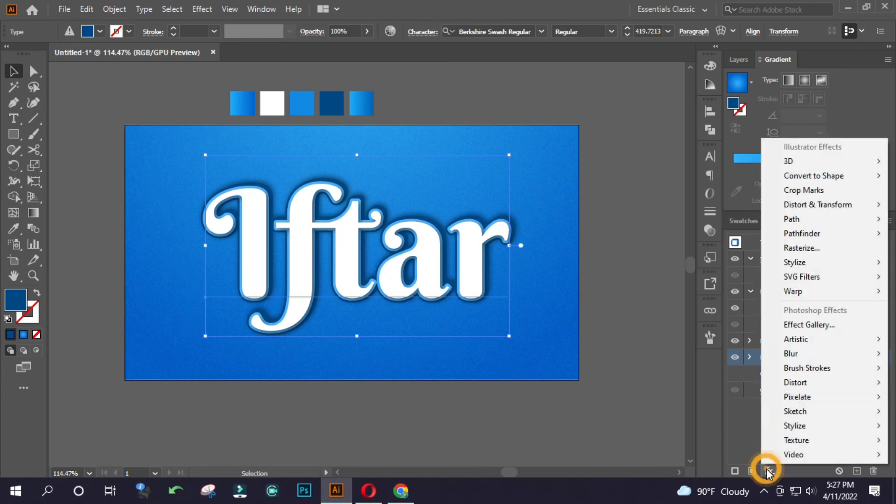
pyautogui.moveTo(823, 293)
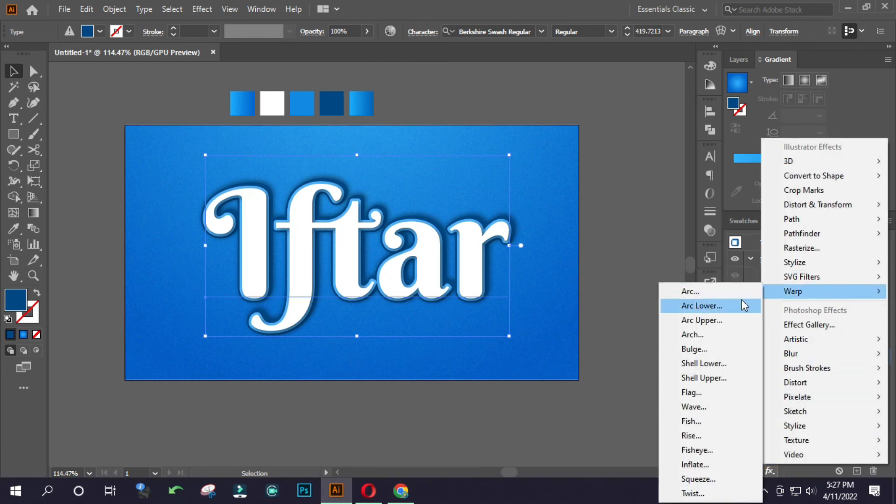
pyautogui.click(730, 290)
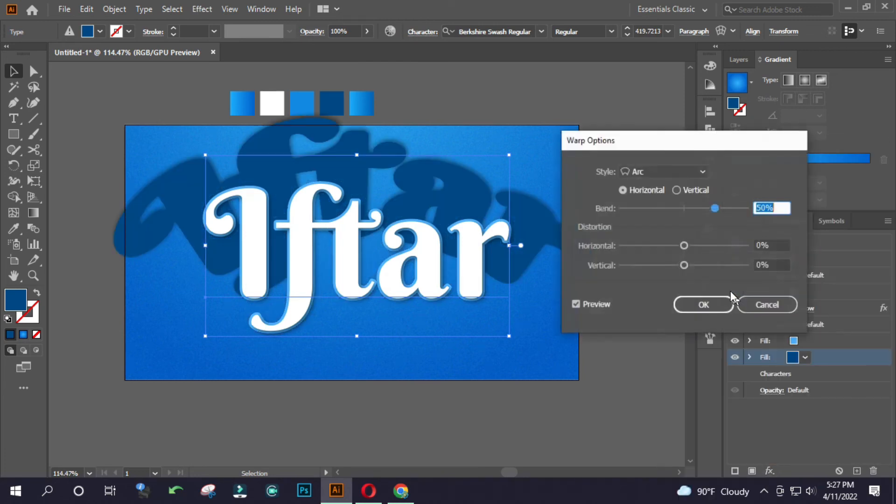
pyautogui.click(768, 305)
pyautogui.hotkey('ctrl', 'z')
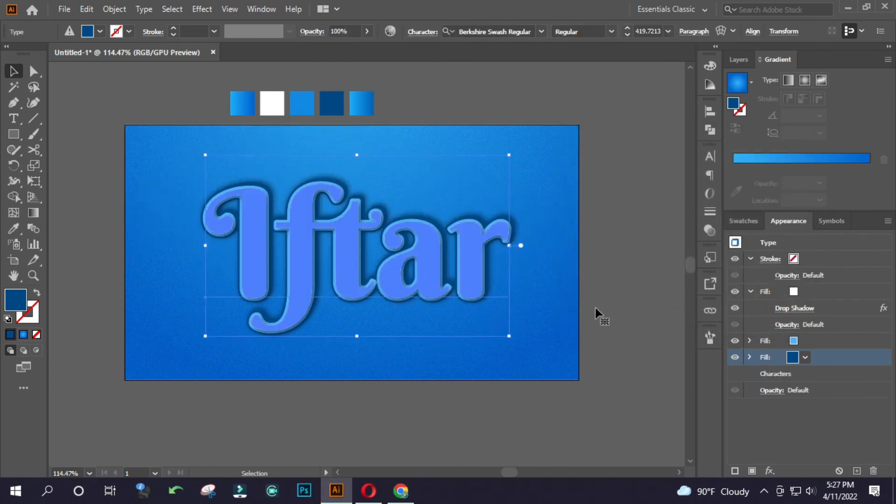
pyautogui.click(598, 292)
pyautogui.click(387, 229)
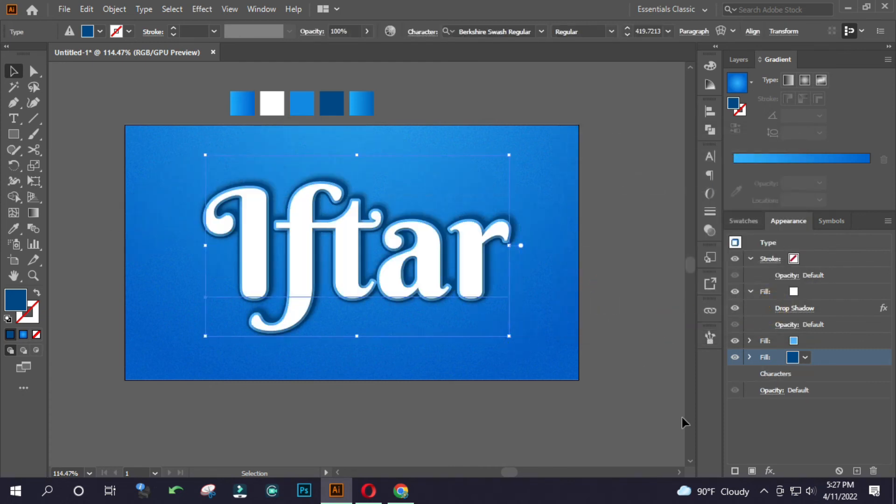
# Add a horizontal Arc warp effect to the whole Iftar text with a 15% bend.
pyautogui.click(778, 242)
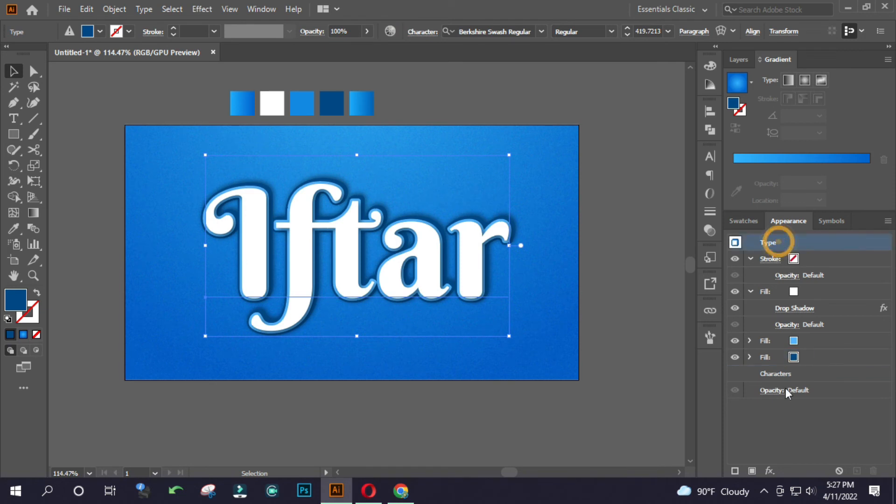
pyautogui.click(785, 377)
pyautogui.click(624, 345)
pyautogui.click(426, 259)
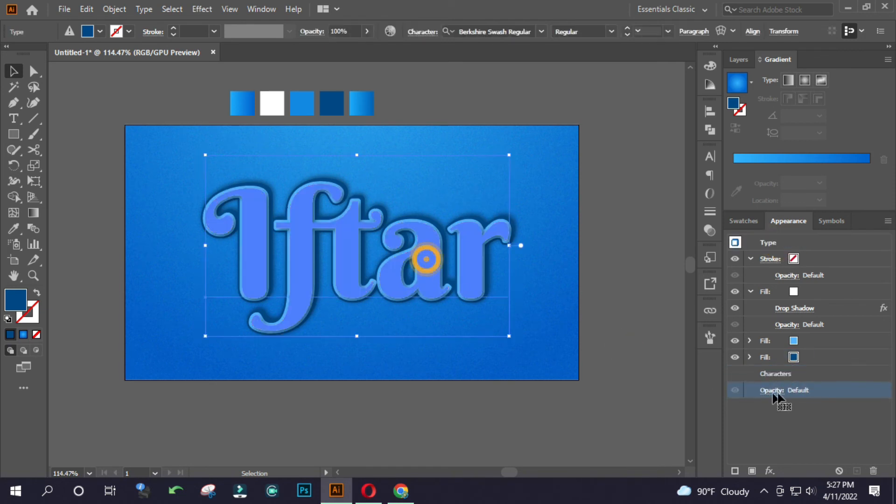
pyautogui.click(780, 374)
pyautogui.click(770, 470)
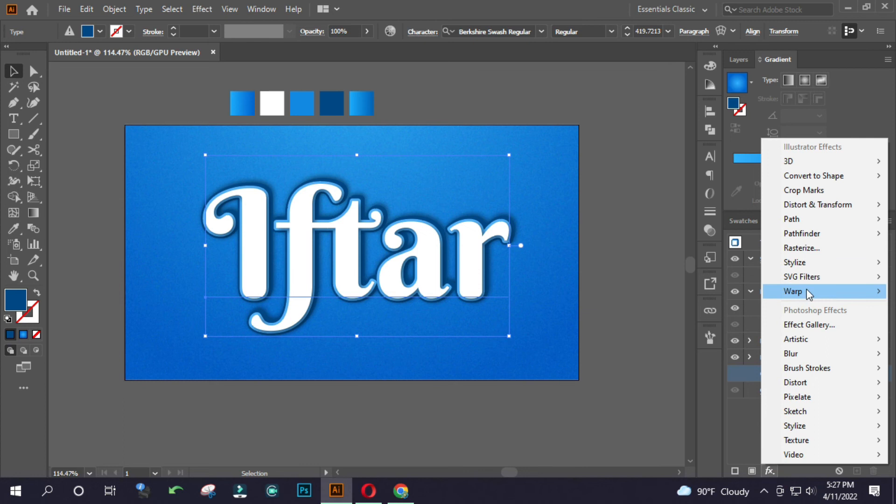
pyautogui.moveTo(807, 290)
pyautogui.click(690, 290)
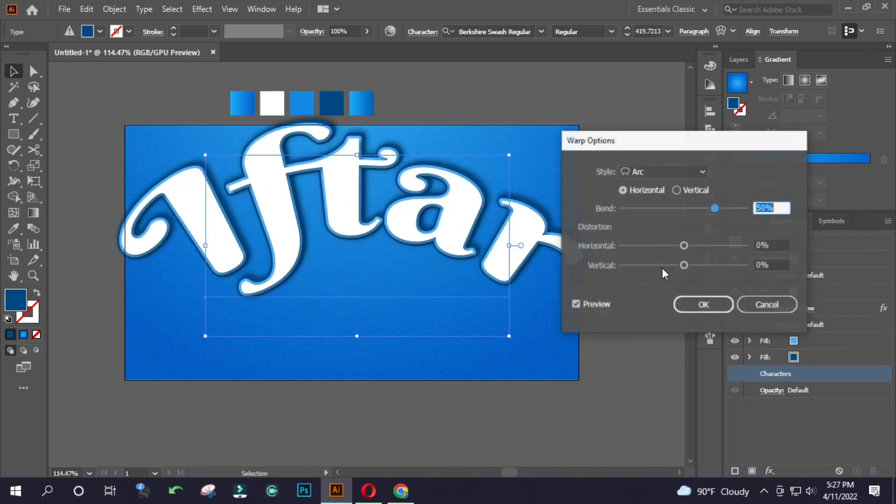
pyautogui.click(693, 208)
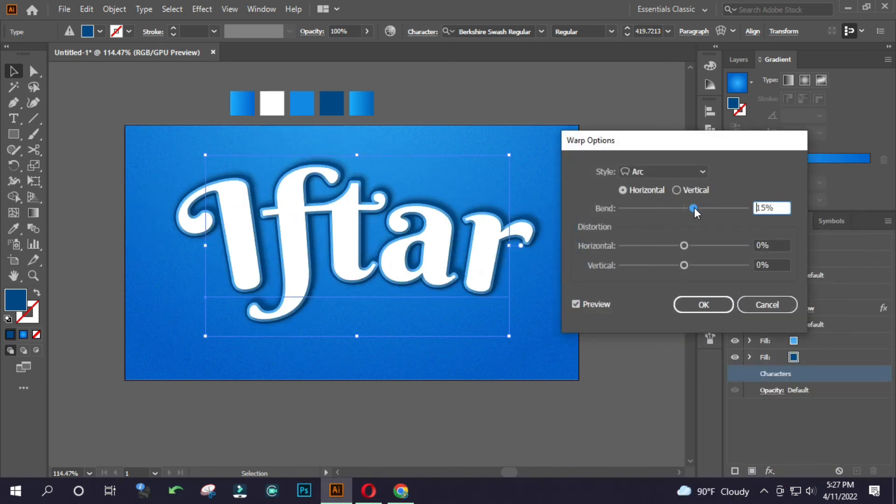
# Try the Arc Lower and Arc Upper warp styles on the lettering, including a bend of -27%.
pyautogui.click(676, 173)
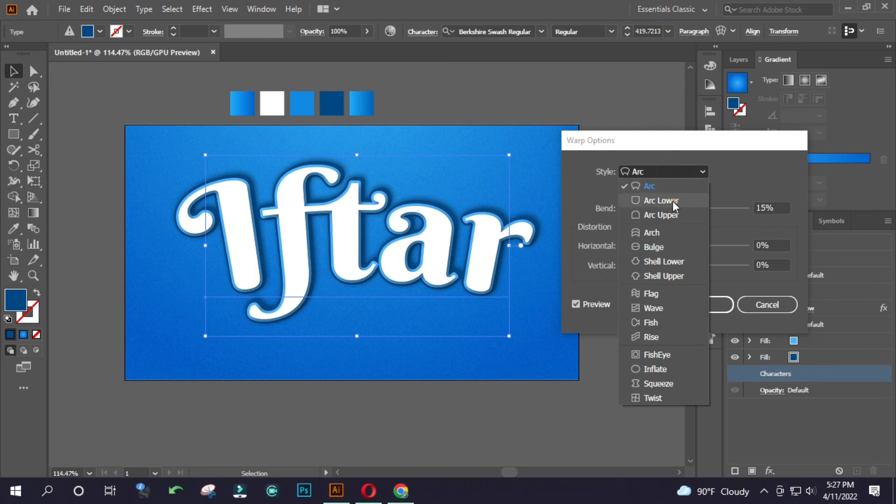
pyautogui.click(673, 201)
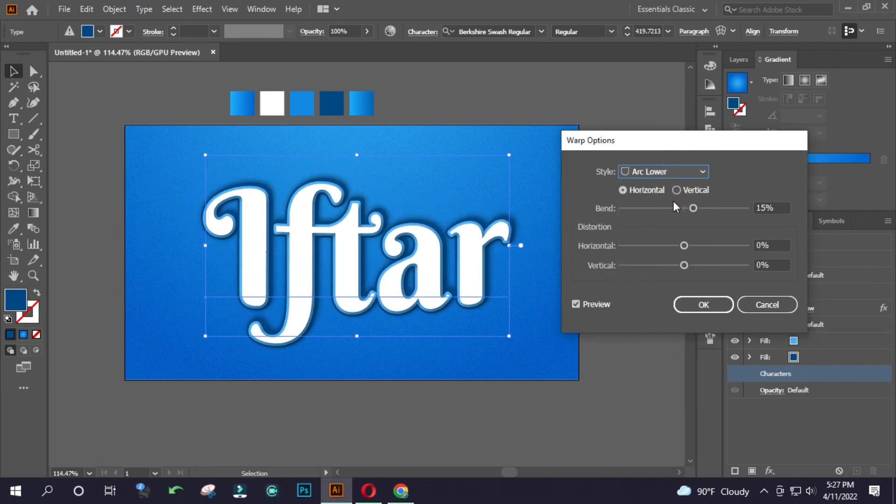
pyautogui.click(673, 174)
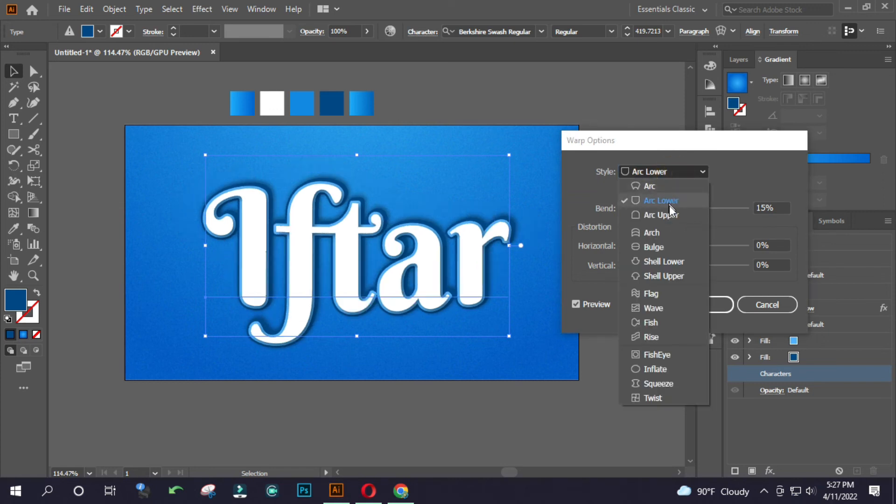
pyautogui.click(670, 211)
pyautogui.moveTo(694, 208); pyautogui.dragTo(668, 202)
pyautogui.click(663, 171)
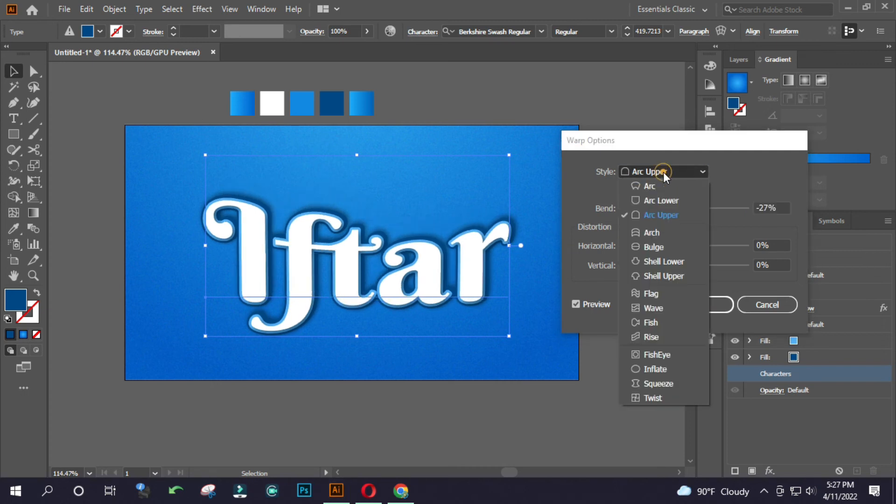
pyautogui.click(665, 196)
pyautogui.click(663, 176)
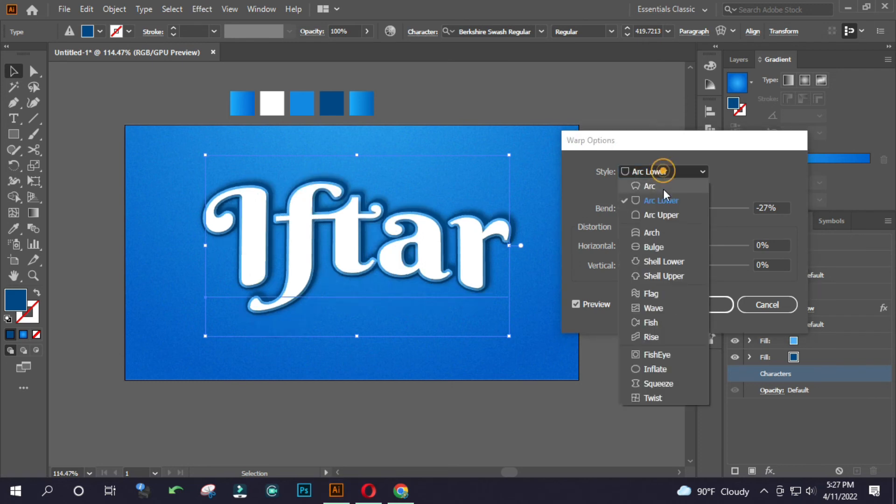
# Set the warp style to Arc with a 10% bend, apply it and deselect the text.
pyautogui.click(662, 190)
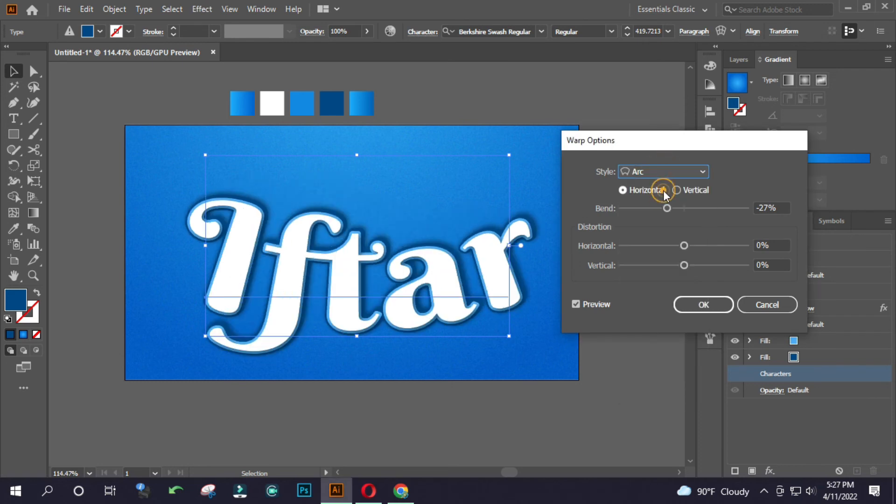
pyautogui.click(685, 208)
pyautogui.doubleClick(769, 208)
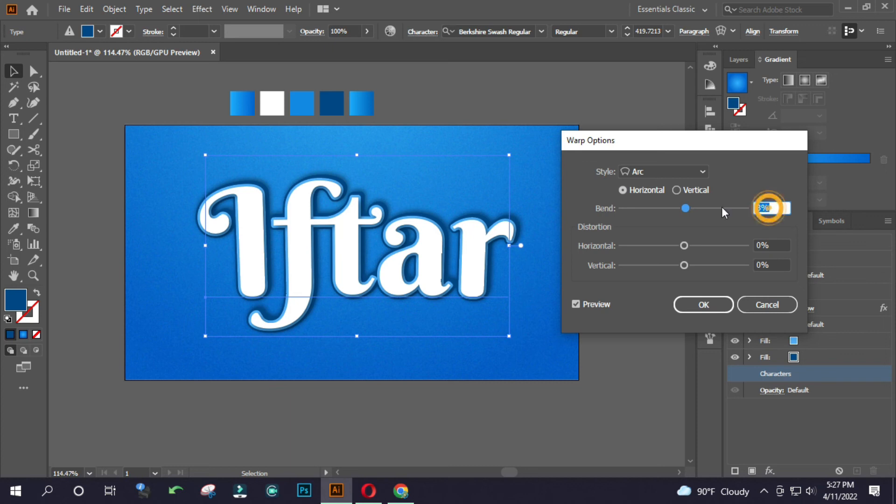
pyautogui.write('10')
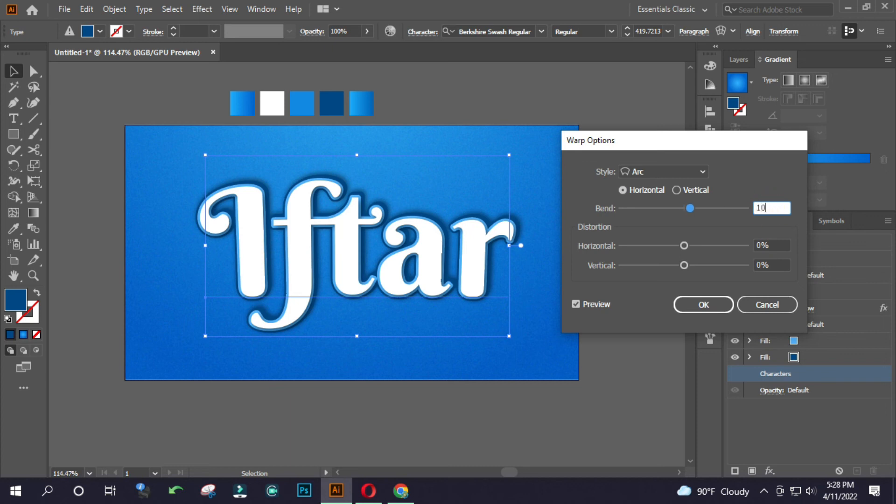
pyautogui.doubleClick(771, 245)
pyautogui.click(705, 303)
pyautogui.click(573, 286)
# Replace the word's capital I with a lowercase i and finish editing the text.
pyautogui.moveTo(260, 261); pyautogui.dragTo(294, 245)
pyautogui.click(332, 229)
pyautogui.moveTo(378, 214); pyautogui.dragTo(381, 243)
pyautogui.click(597, 165)
pyautogui.doubleClick(274, 232)
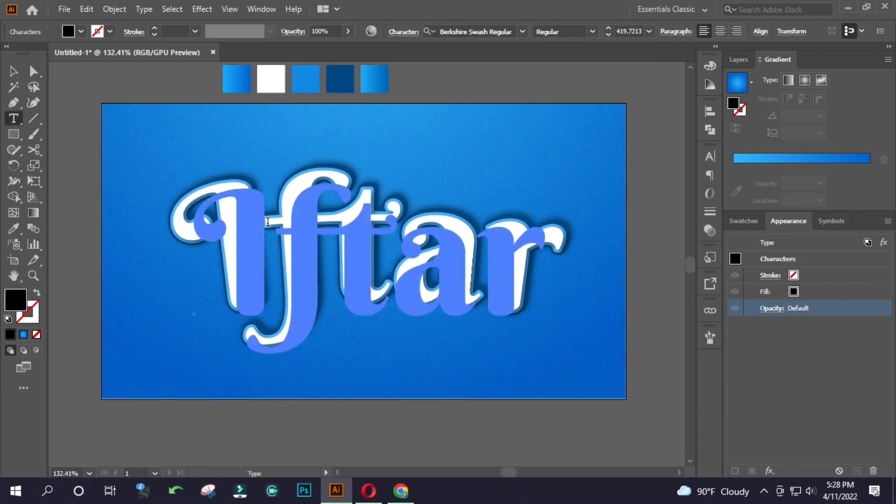
pyautogui.press('BackSpace')
pyautogui.write('i')
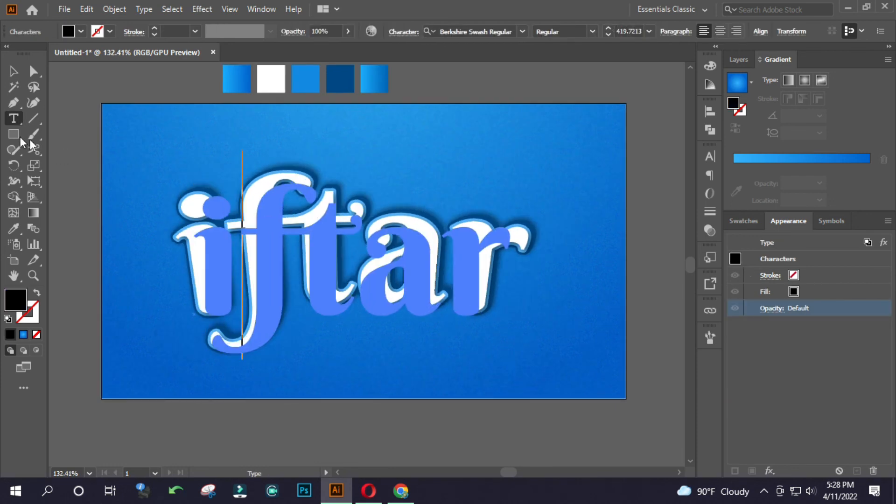
pyautogui.click(13, 78)
pyautogui.click(78, 92)
# Centre the iftar text horizontally and vertically on the artboard.
pyautogui.moveTo(286, 180); pyautogui.dragTo(229, 181)
pyautogui.click(350, 201)
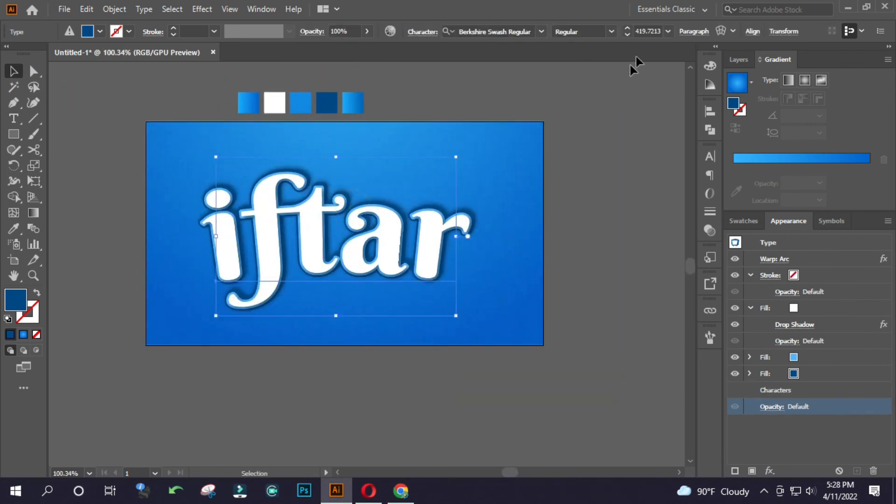
pyautogui.click(709, 111)
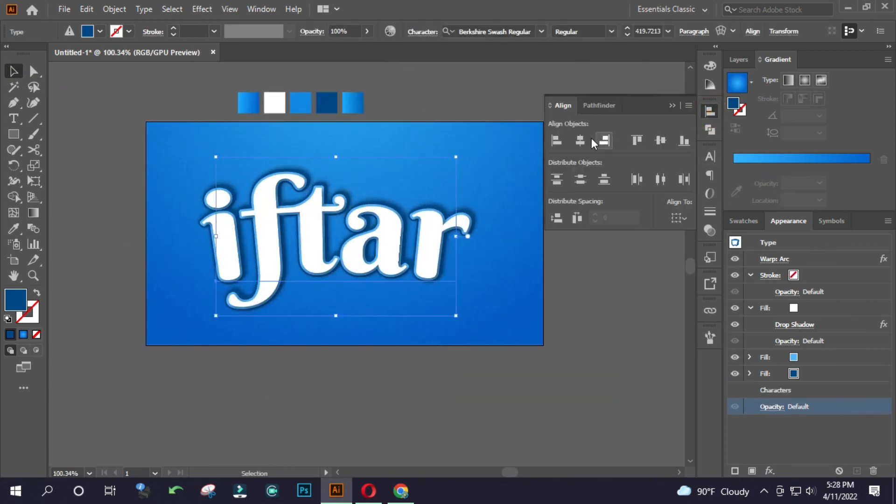
pyautogui.click(579, 140)
pyautogui.click(660, 140)
pyautogui.click(613, 258)
# Nudge the iftar text slightly down and to the right of the artboard's centre, and deselect it.
pyautogui.moveTo(352, 251); pyautogui.dragTo(427, 217)
pyautogui.hotkey('shift', 'Down')
pyautogui.click(512, 317)
pyautogui.click(671, 106)
pyautogui.moveTo(350, 235); pyautogui.dragTo(370, 245)
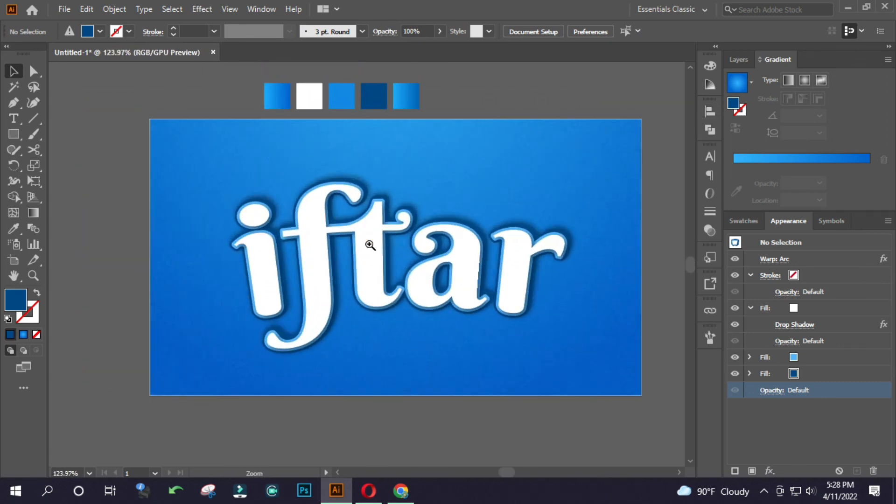
pyautogui.click(413, 242)
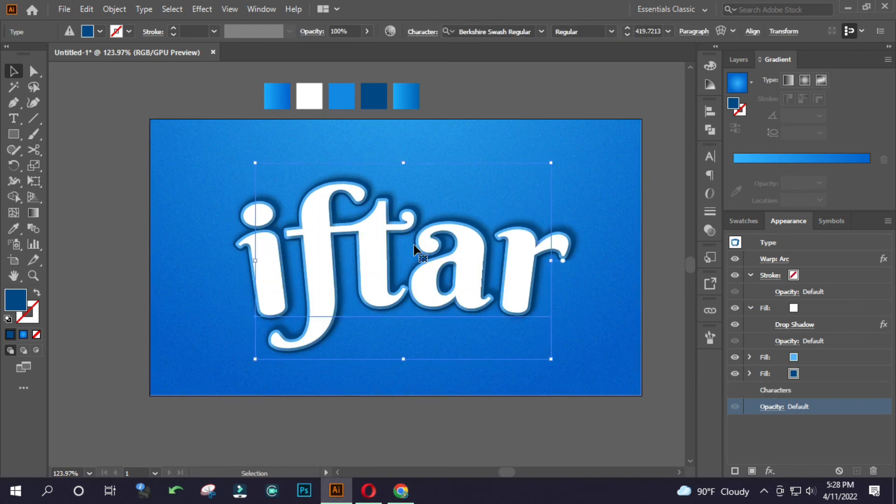
pyautogui.click(560, 134)
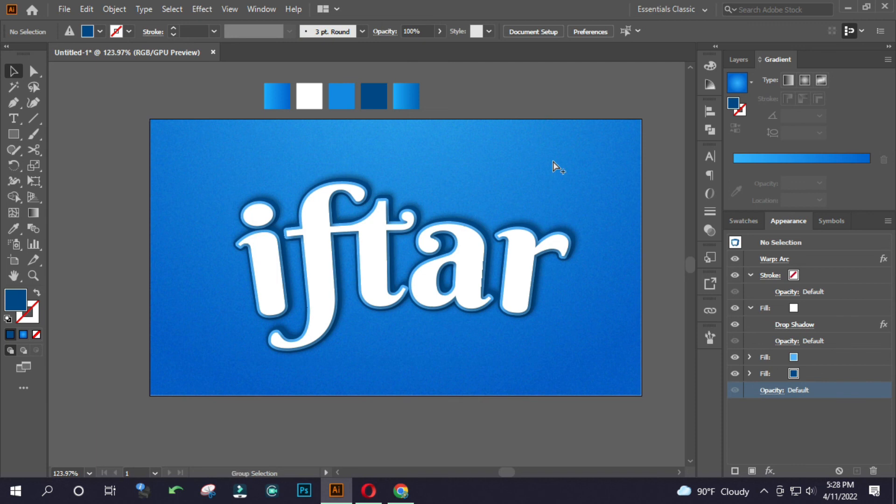
# Unlock the background rectangle and reverse its radial gradient.
pyautogui.hotkey('ctrl', 'alt', '2')
pyautogui.click(525, 94)
pyautogui.click(505, 181)
pyautogui.click(618, 142)
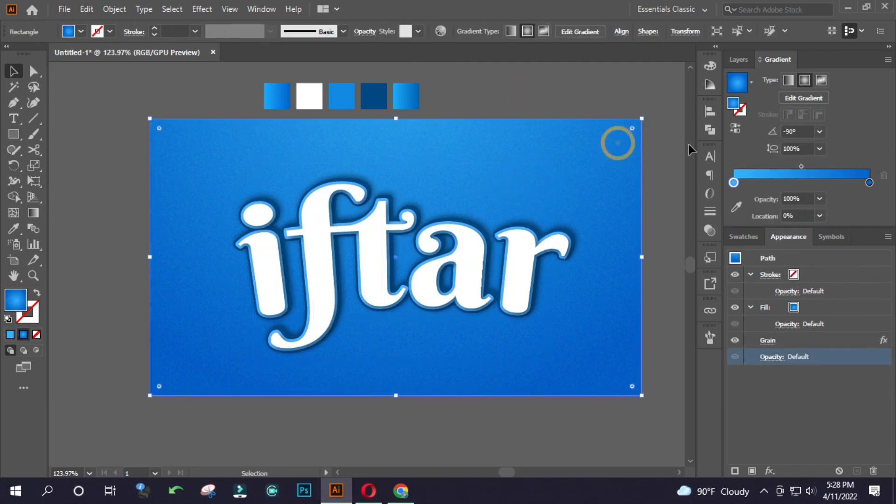
pyautogui.click(735, 130)
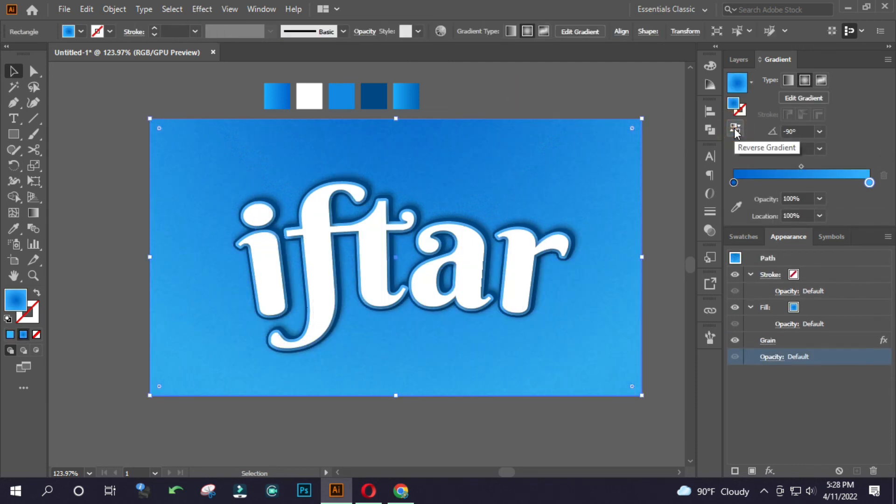
# Lighten the background gradient's light blue end stop to a saturation of 67.19% and deselect the rectangle.
pyautogui.doubleClick(869, 182)
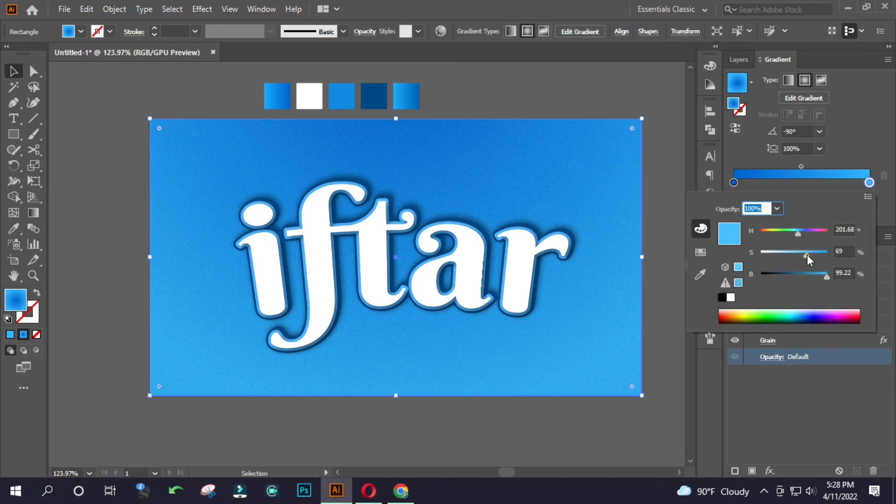
pyautogui.click(807, 255)
pyautogui.moveTo(807, 256); pyautogui.dragTo(805, 255)
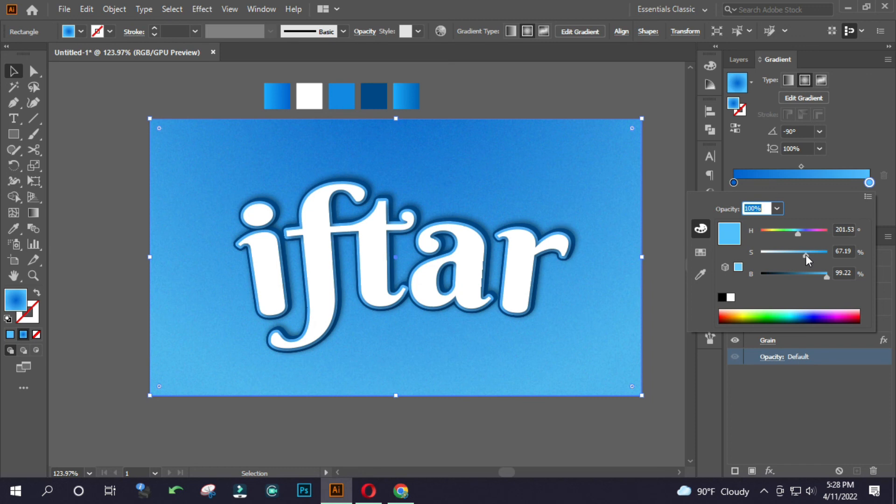
pyautogui.click(626, 93)
pyautogui.click(626, 93)
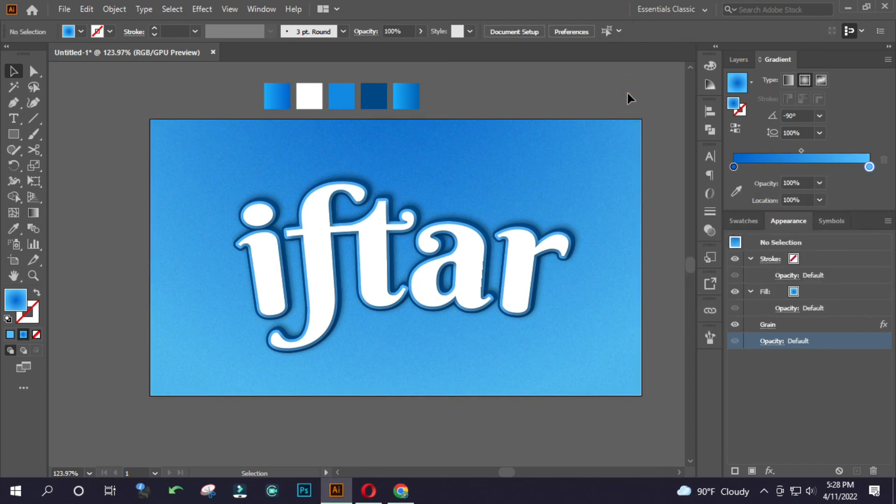
# Save the document to the Desktop as an Adobe Illustrator file named Ifter.
pyautogui.press('ctrl')
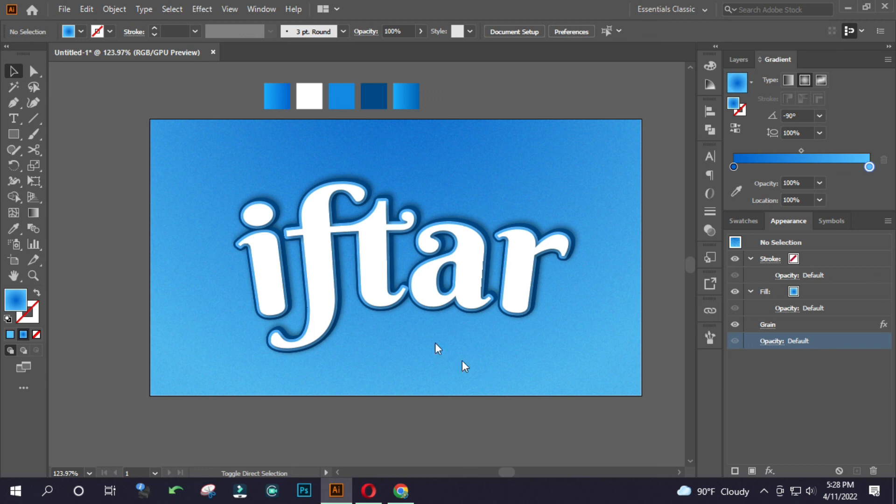
pyautogui.hotkey('ctrl', 's')
pyautogui.click(69, 117)
pyautogui.click(160, 251)
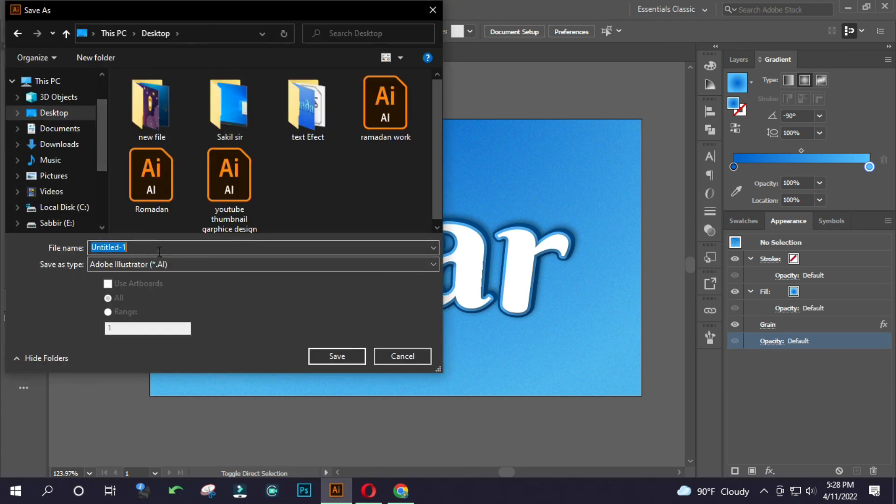
pyautogui.press('BackSpace')
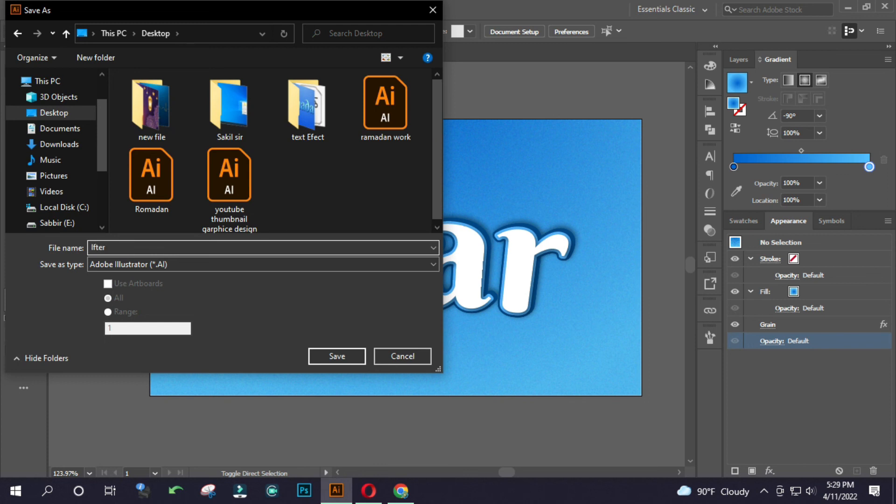
pyautogui.press('Return')
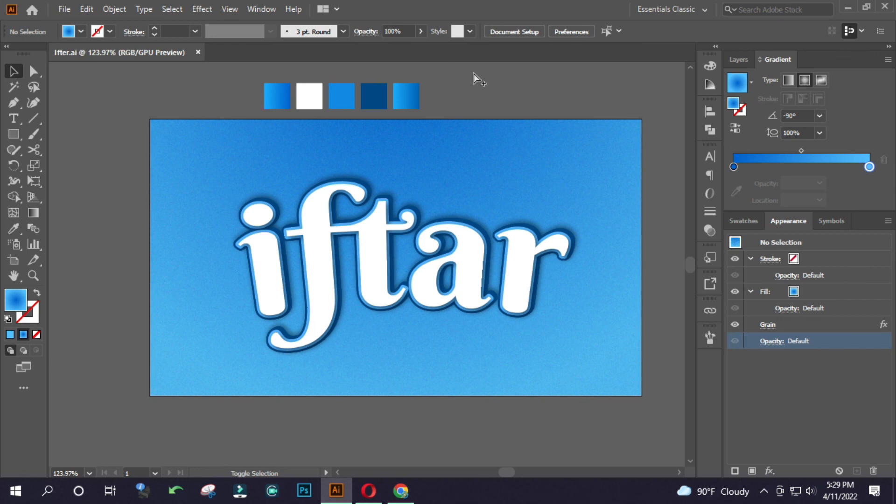
# Export the artwork for web to the Desktop as a 1280 x 720 px JPEG at maximum quality.
pyautogui.hotkey('ctrl', 'alt', 'shift', 's')
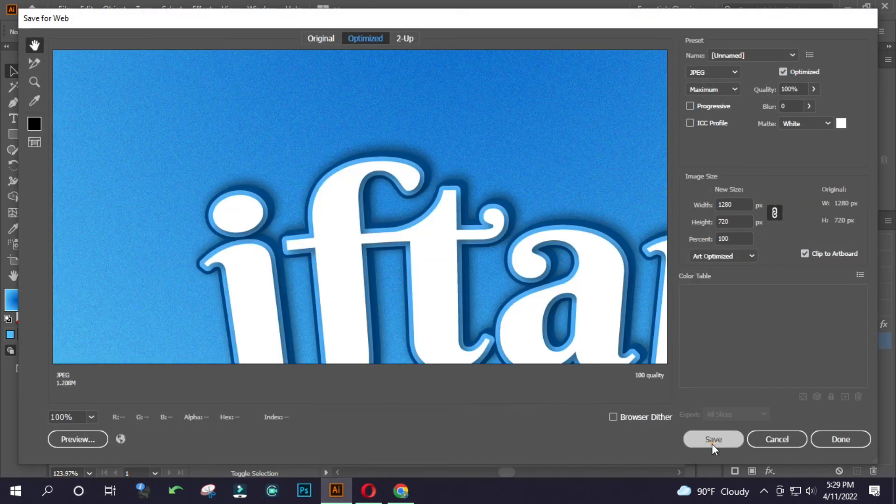
pyautogui.click(712, 440)
pyautogui.click(93, 140)
pyautogui.click(347, 328)
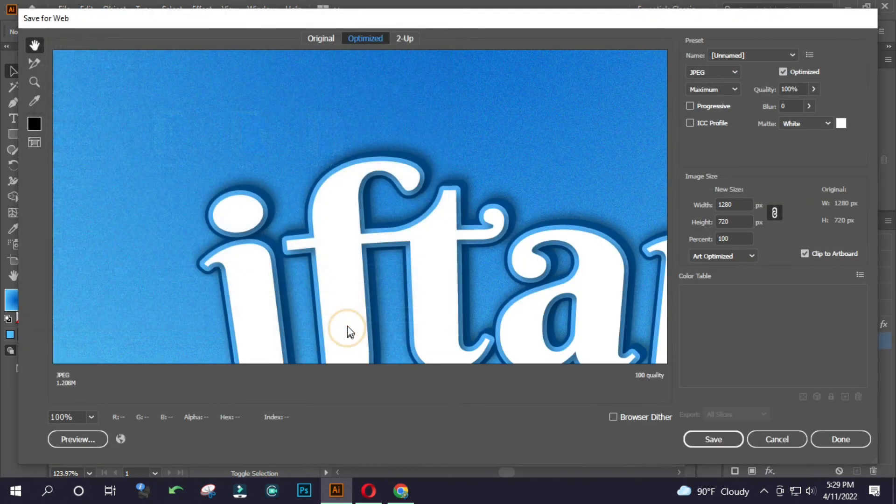
# Switch to the desktop, refresh it, and view the exported Ifter image before closing it.
pyautogui.press('super+d')
pyautogui.rightClick(371, 220)
pyautogui.click(415, 260)
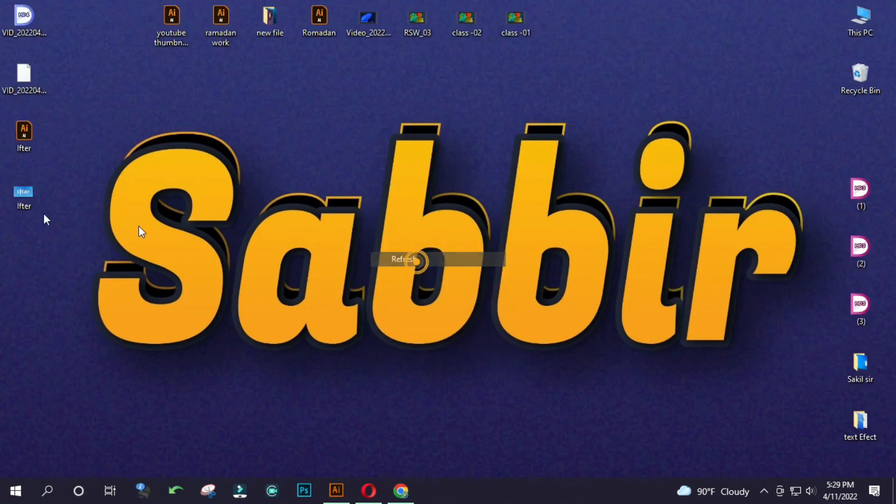
pyautogui.doubleClick(24, 192)
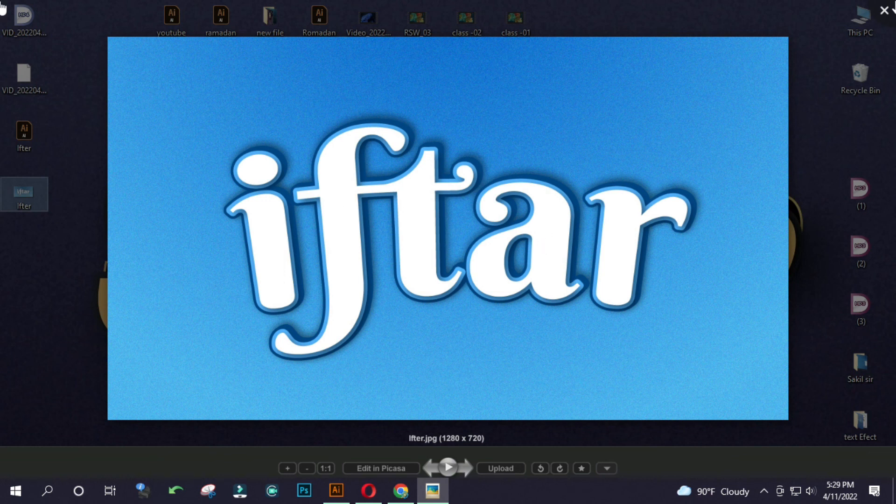
pyautogui.click(810, 429)
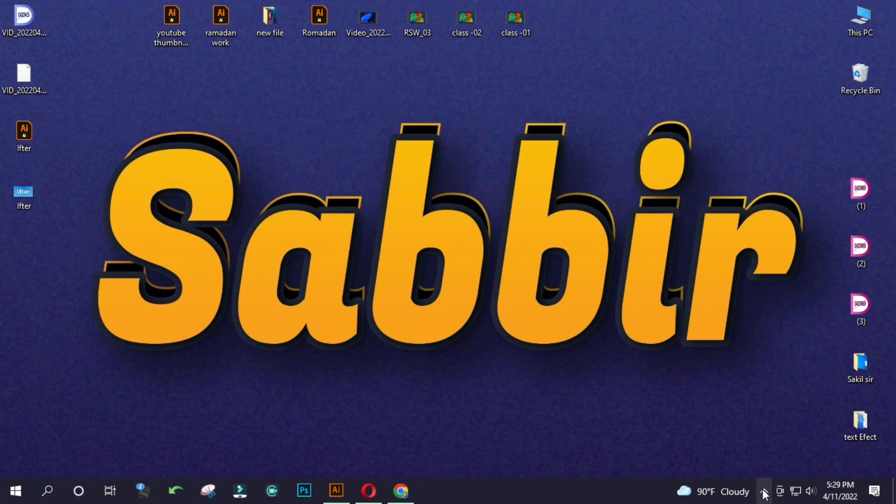